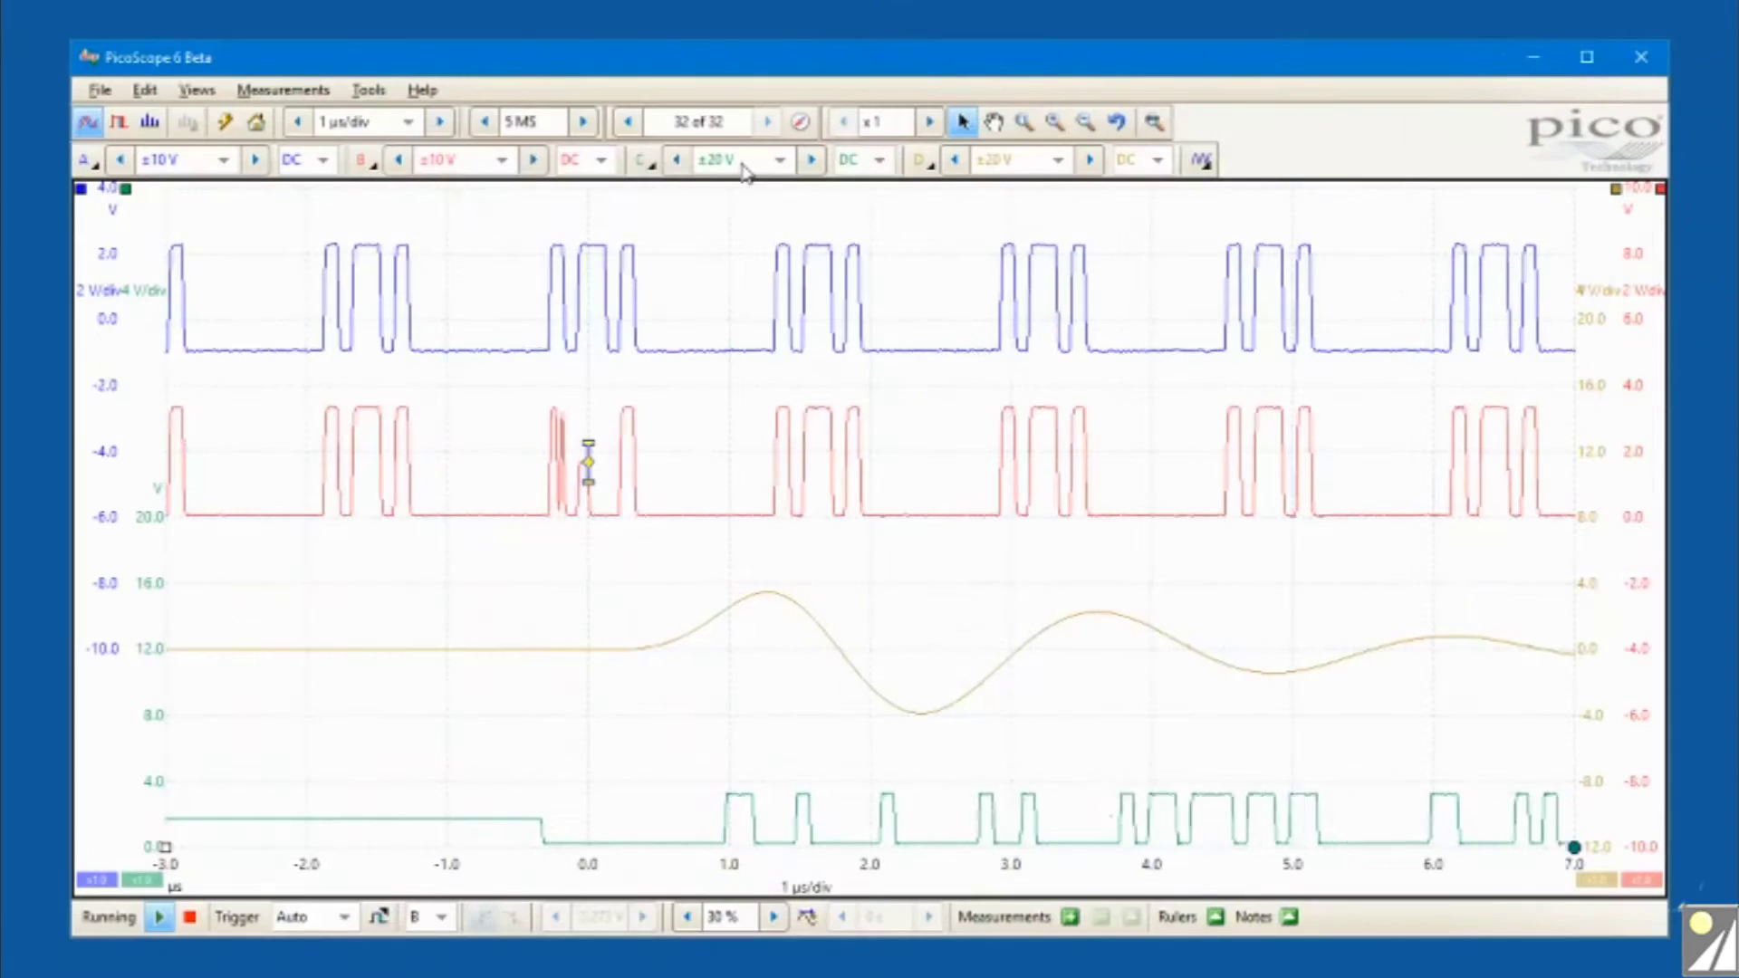
Step: Set channel C's input range to ±10 V
click(743, 164)
click(749, 332)
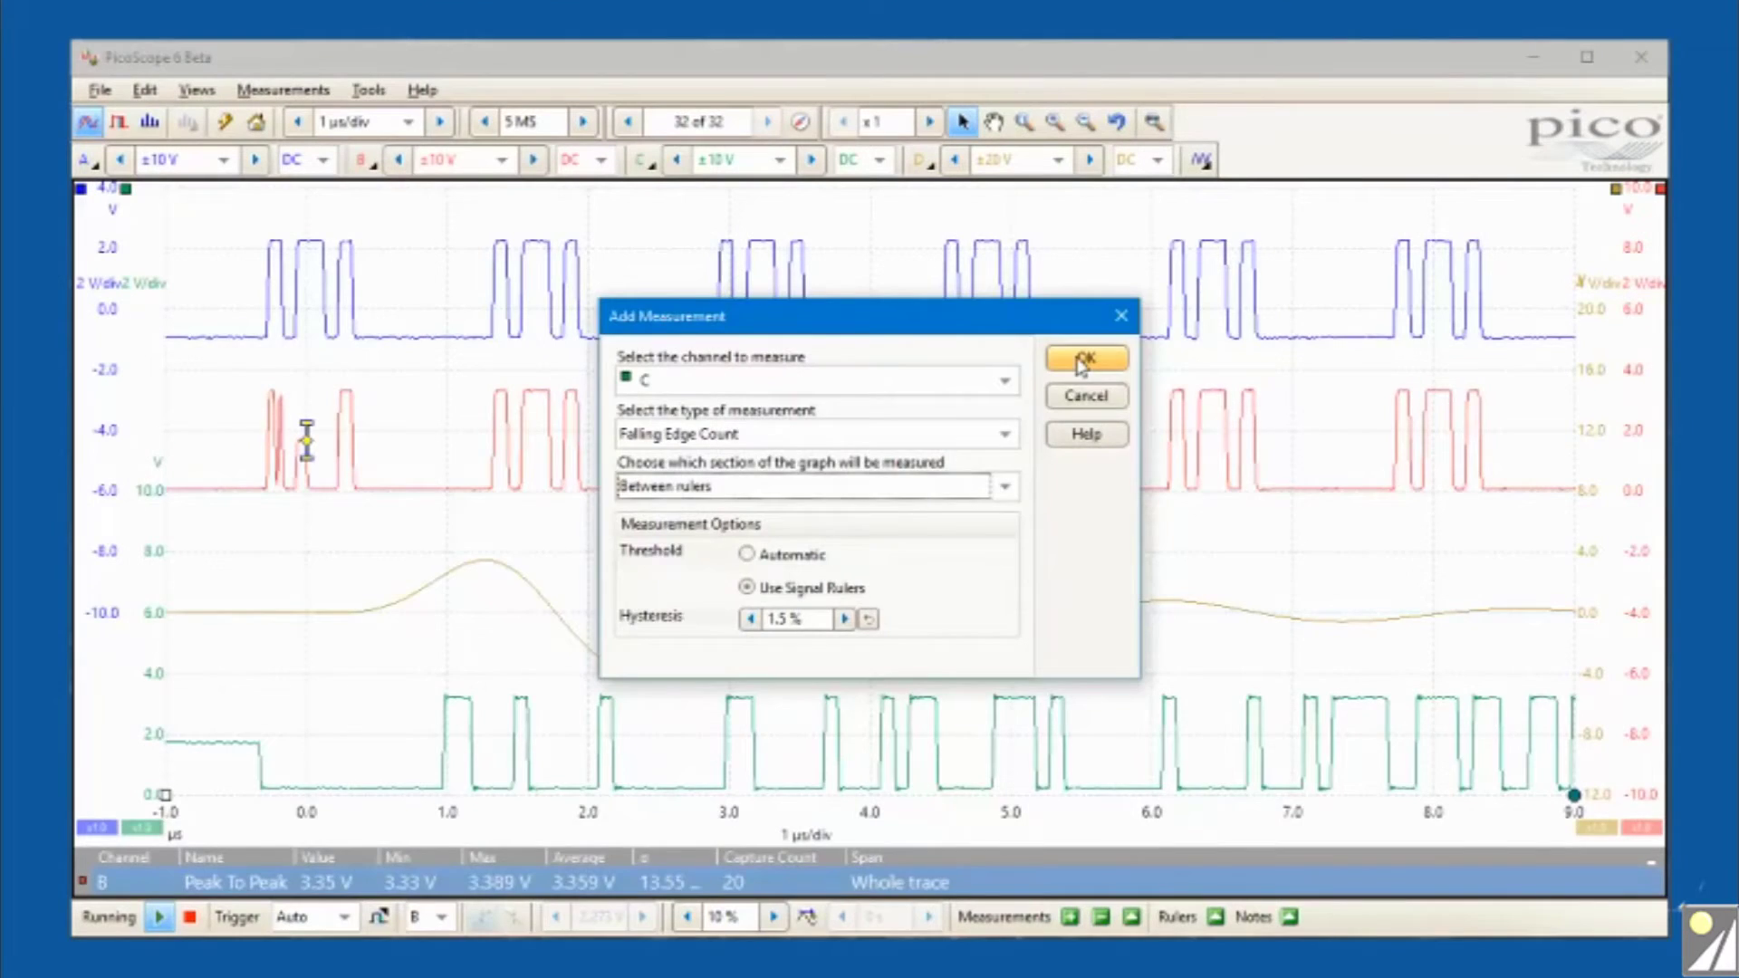
Step: Confirm the channel C falling-edge count measurement and set the timebase to 5 µs/div
click(1084, 360)
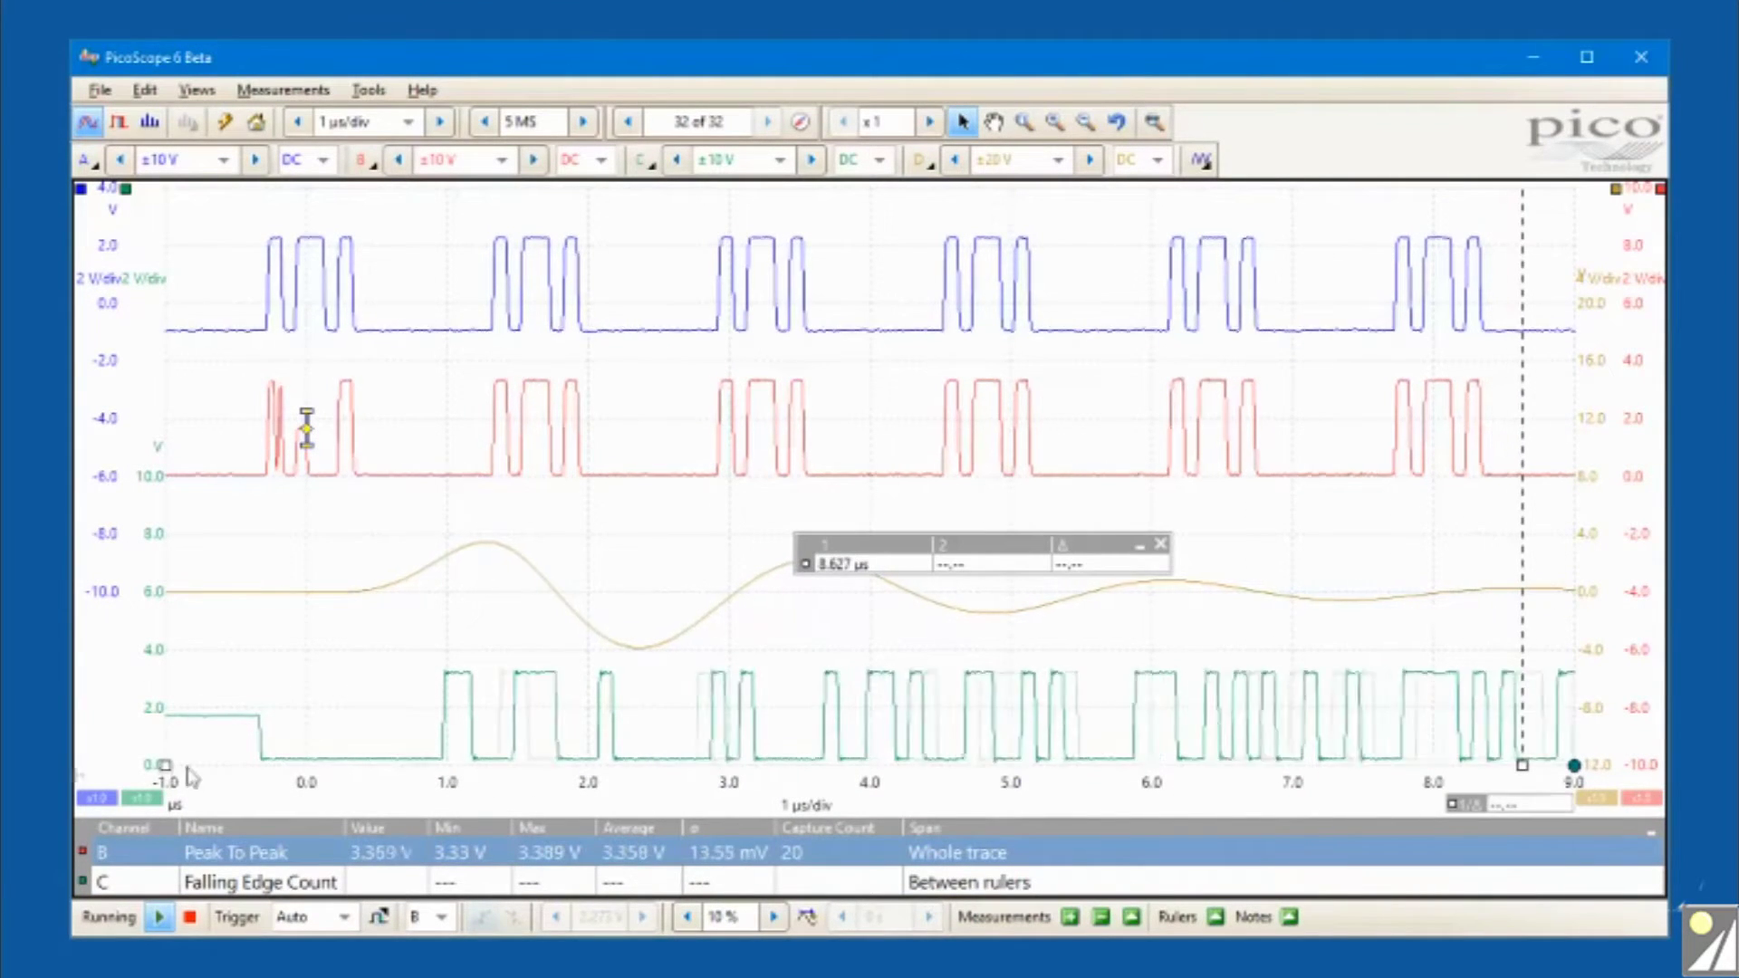
click(385, 125)
click(552, 294)
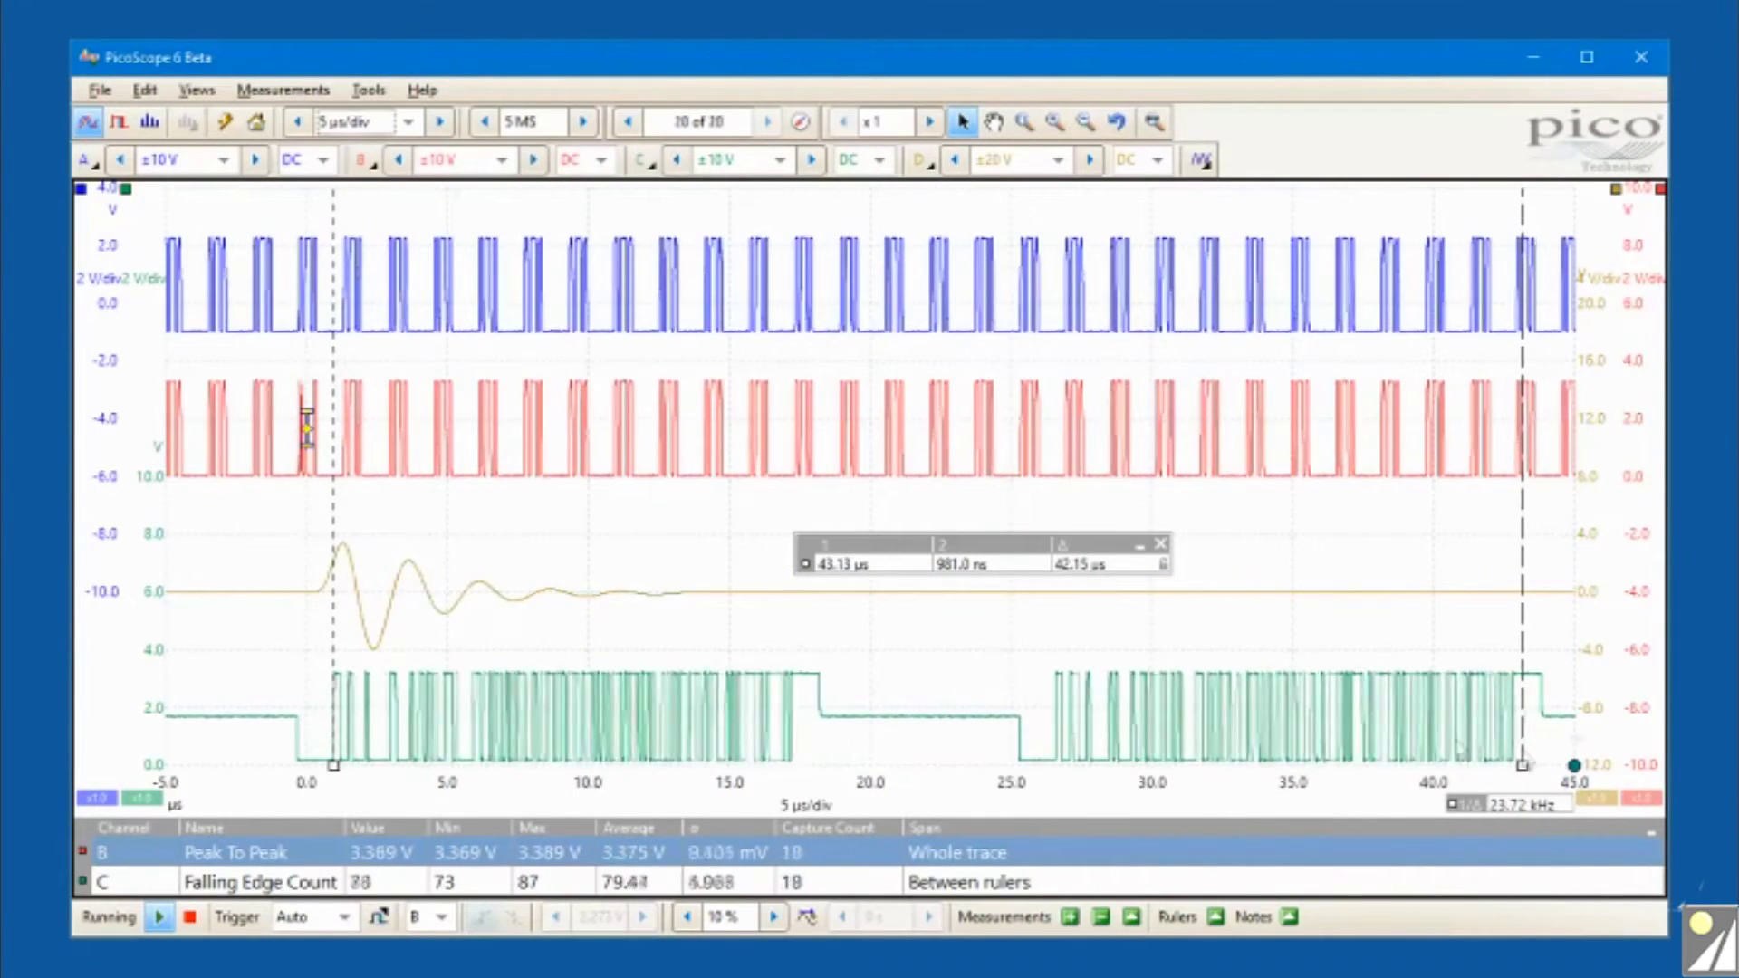
Step: Reposition the time rulers to about 20.8 µs and 0.52 µs
drag(1522, 765, 951, 777)
drag(333, 765, 321, 766)
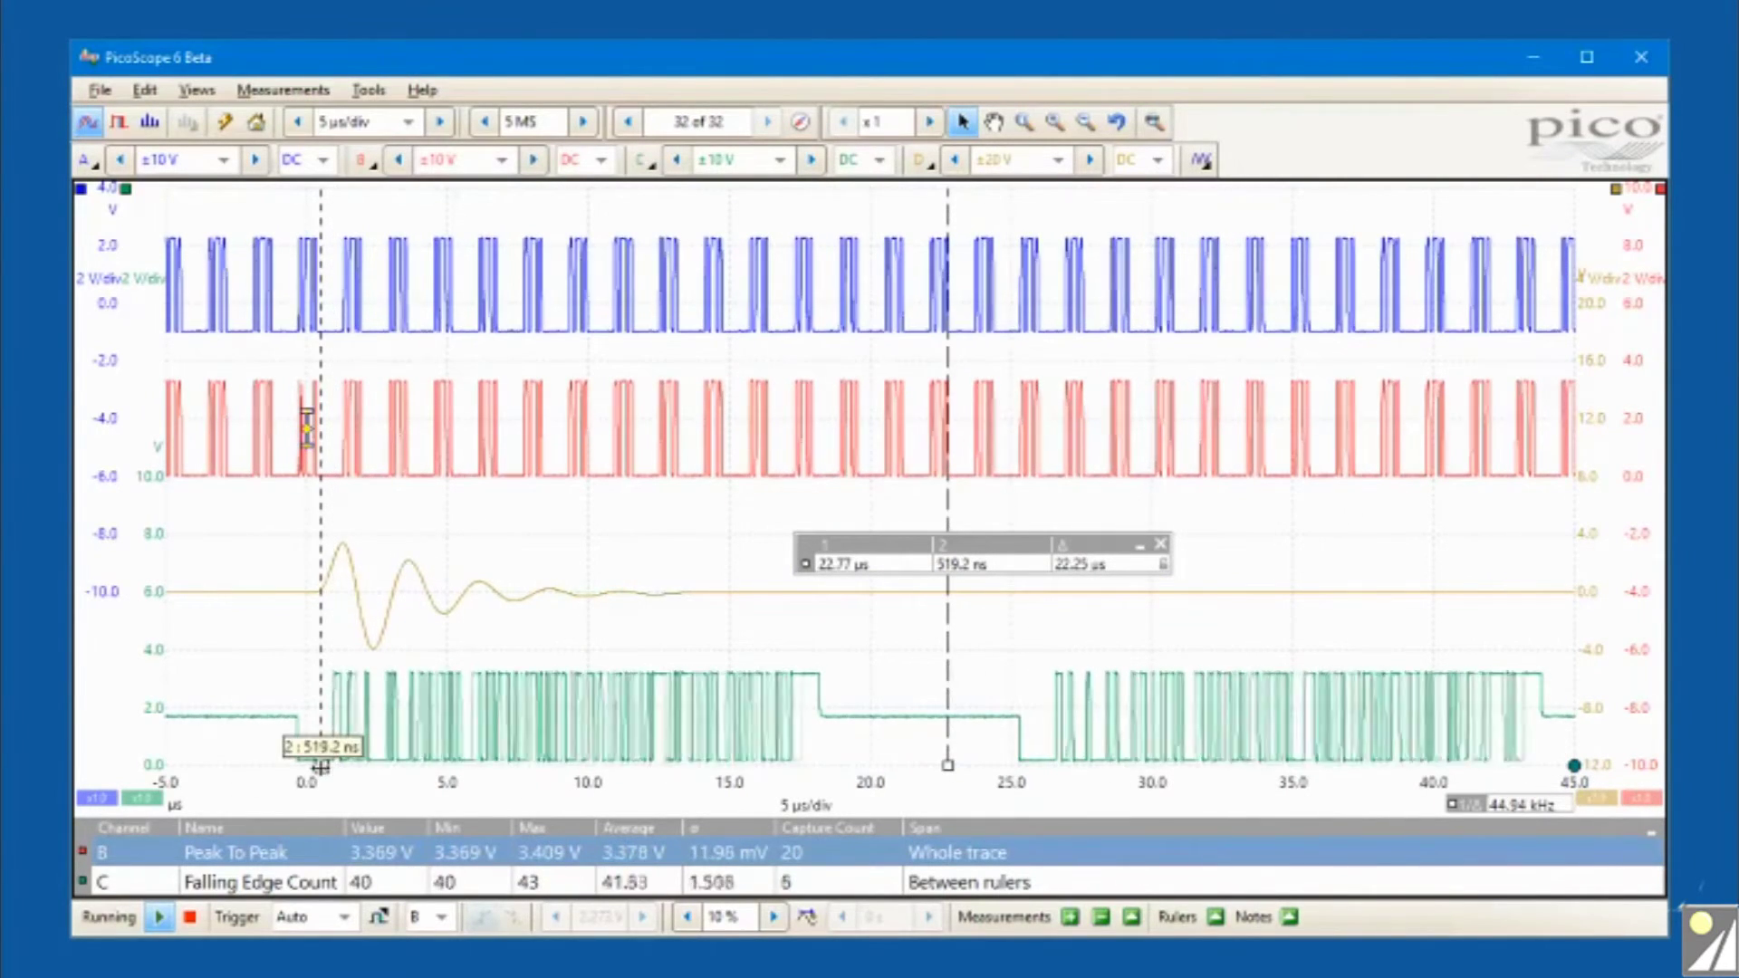
drag(948, 768, 892, 770)
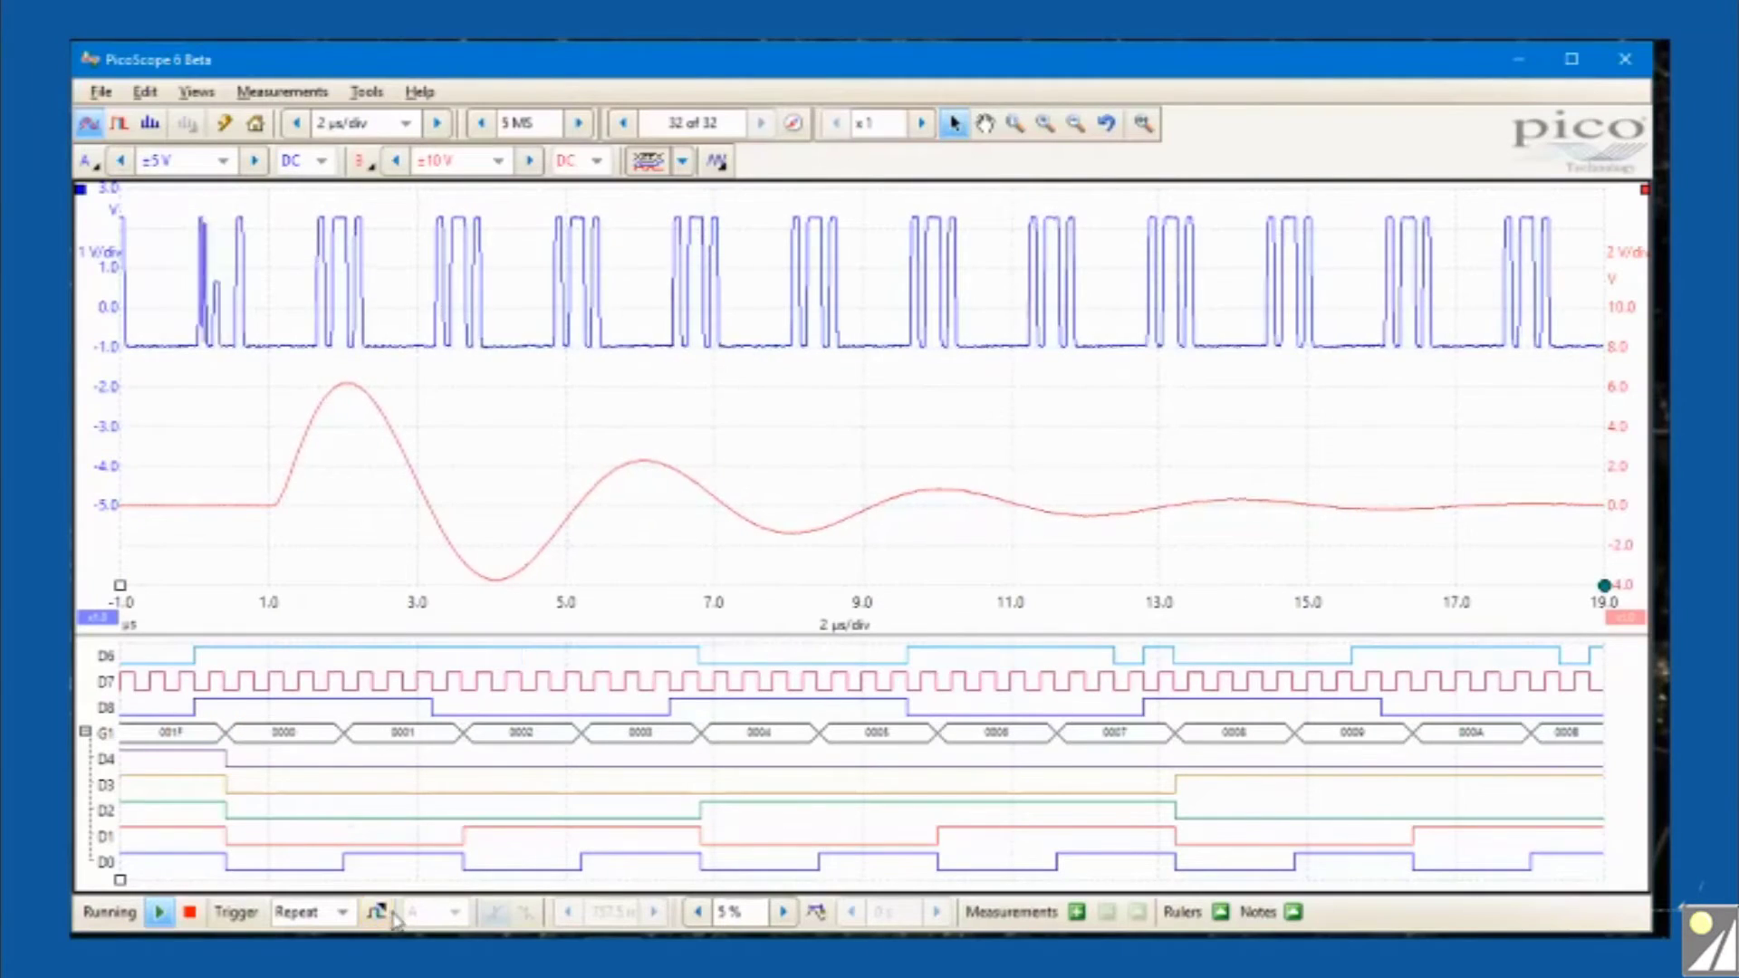
Step: Enable an I2S serial decoder on digital channel D6 from the advanced digital trigger settings
click(389, 916)
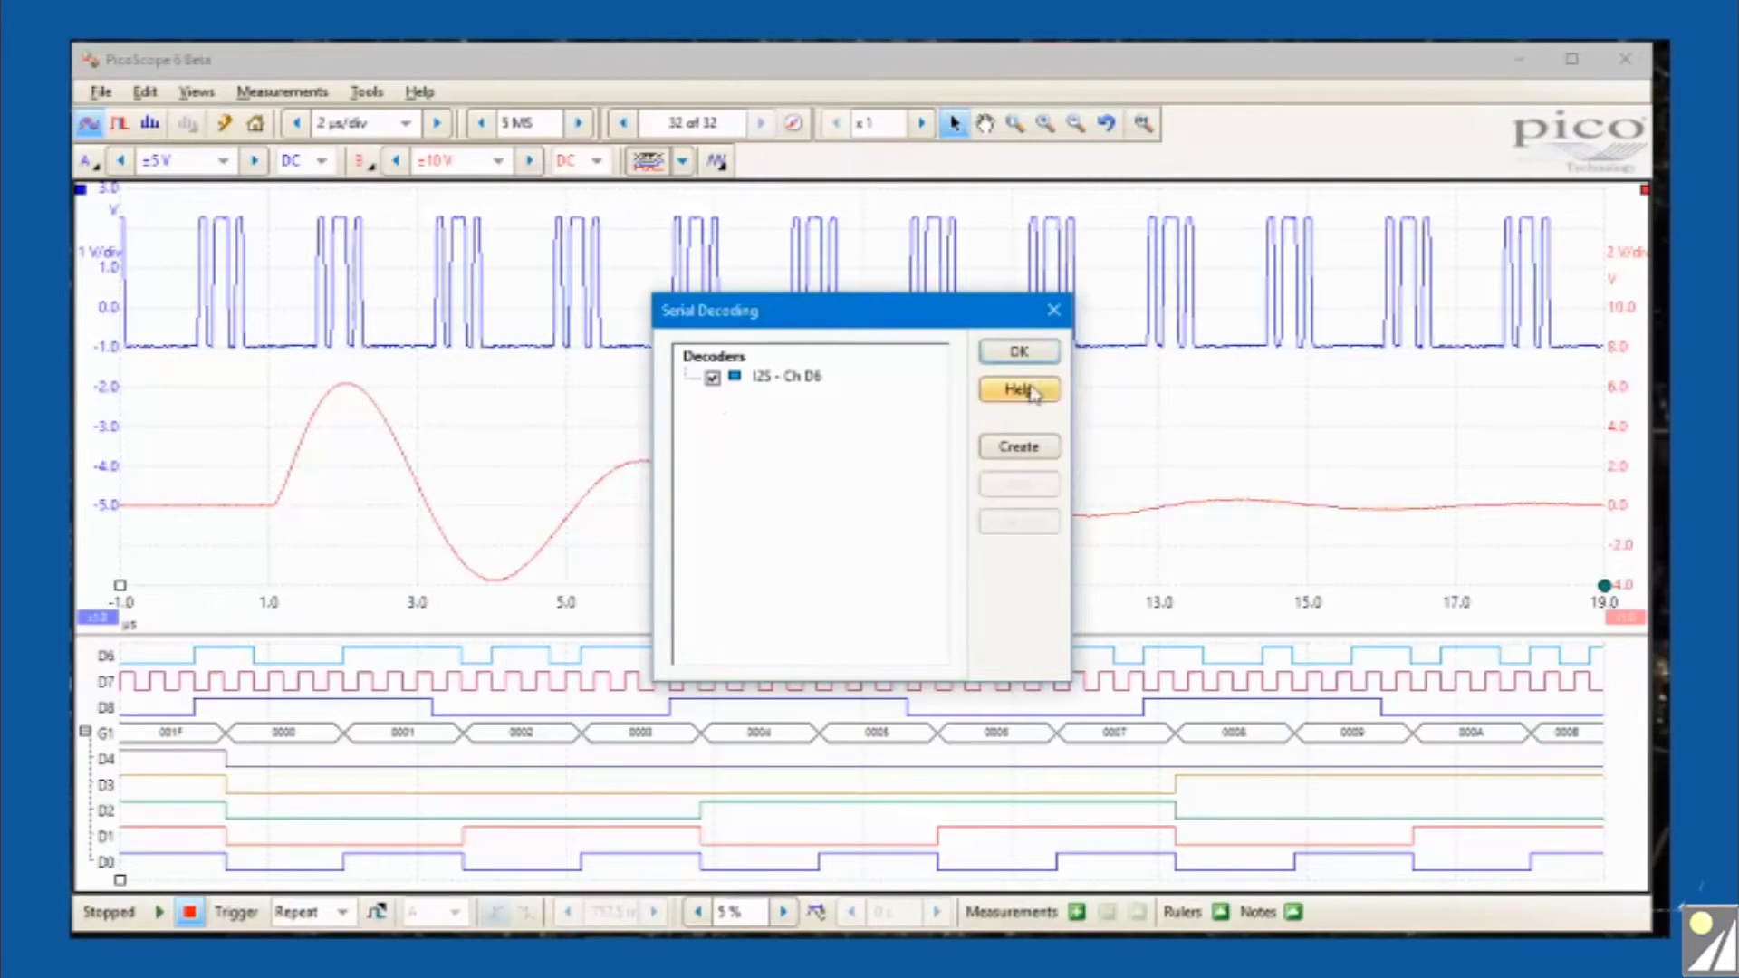
click(1019, 352)
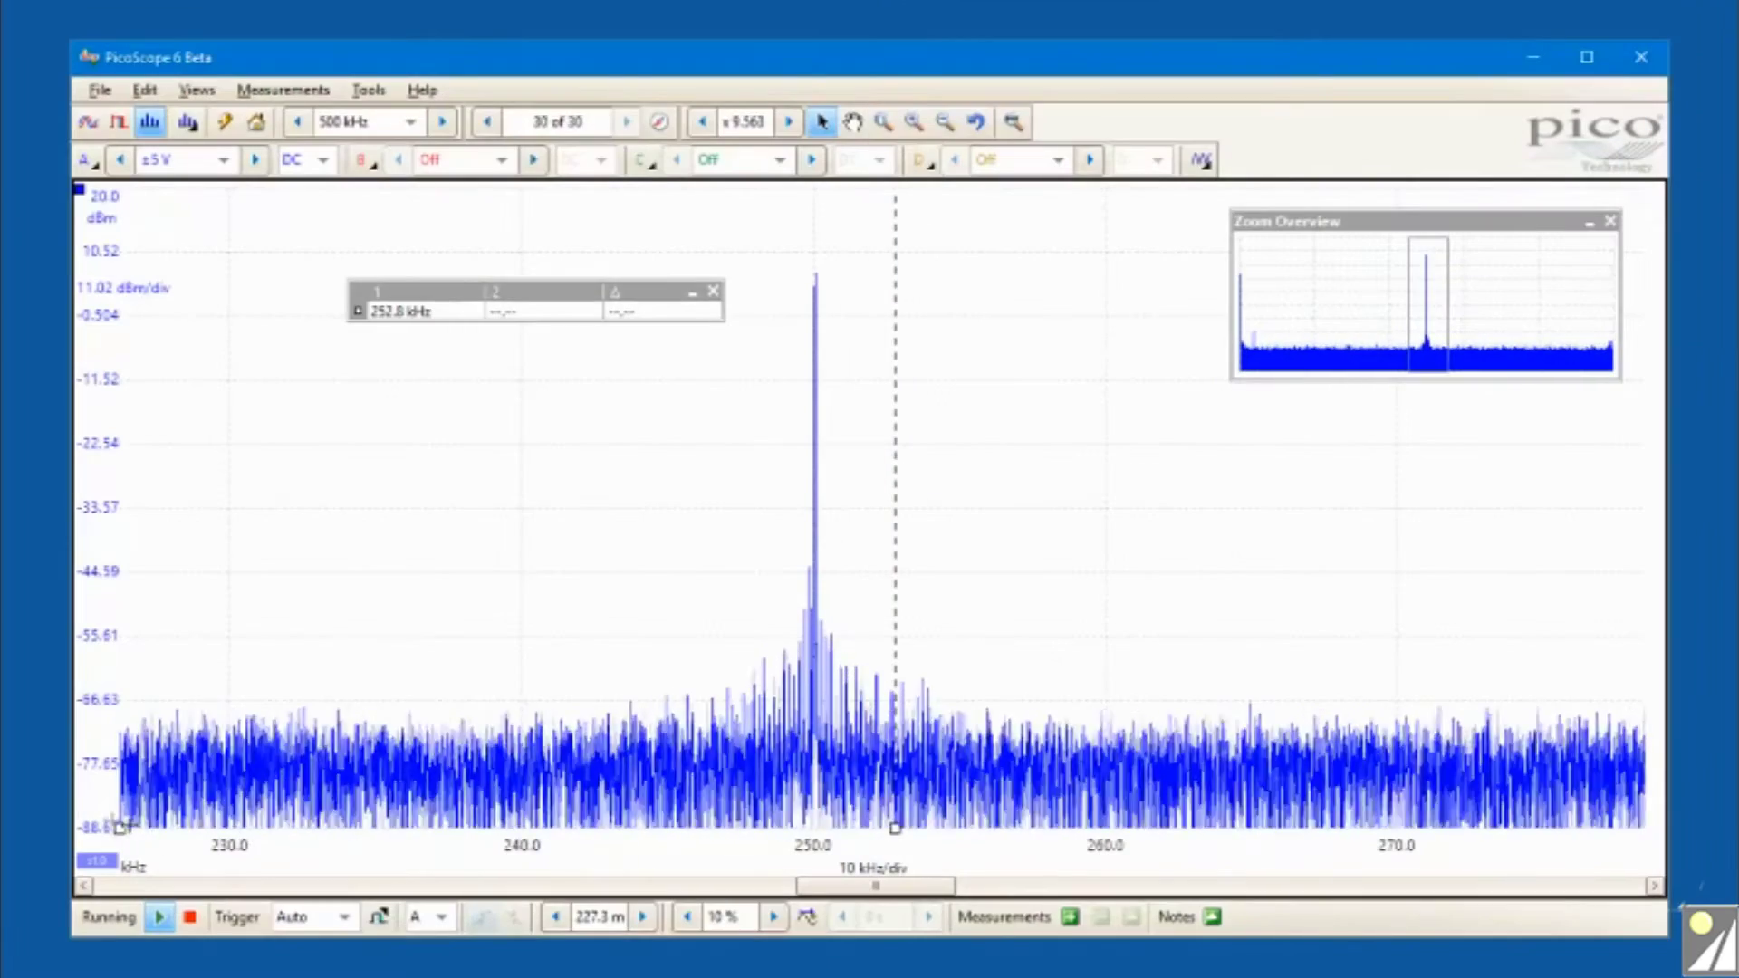
Step: Bracket the spectrum peak with two frequency rulers and level rulers at the noise floor and 7.251 dBm
drag(123, 826, 430, 816)
drag(674, 806, 734, 806)
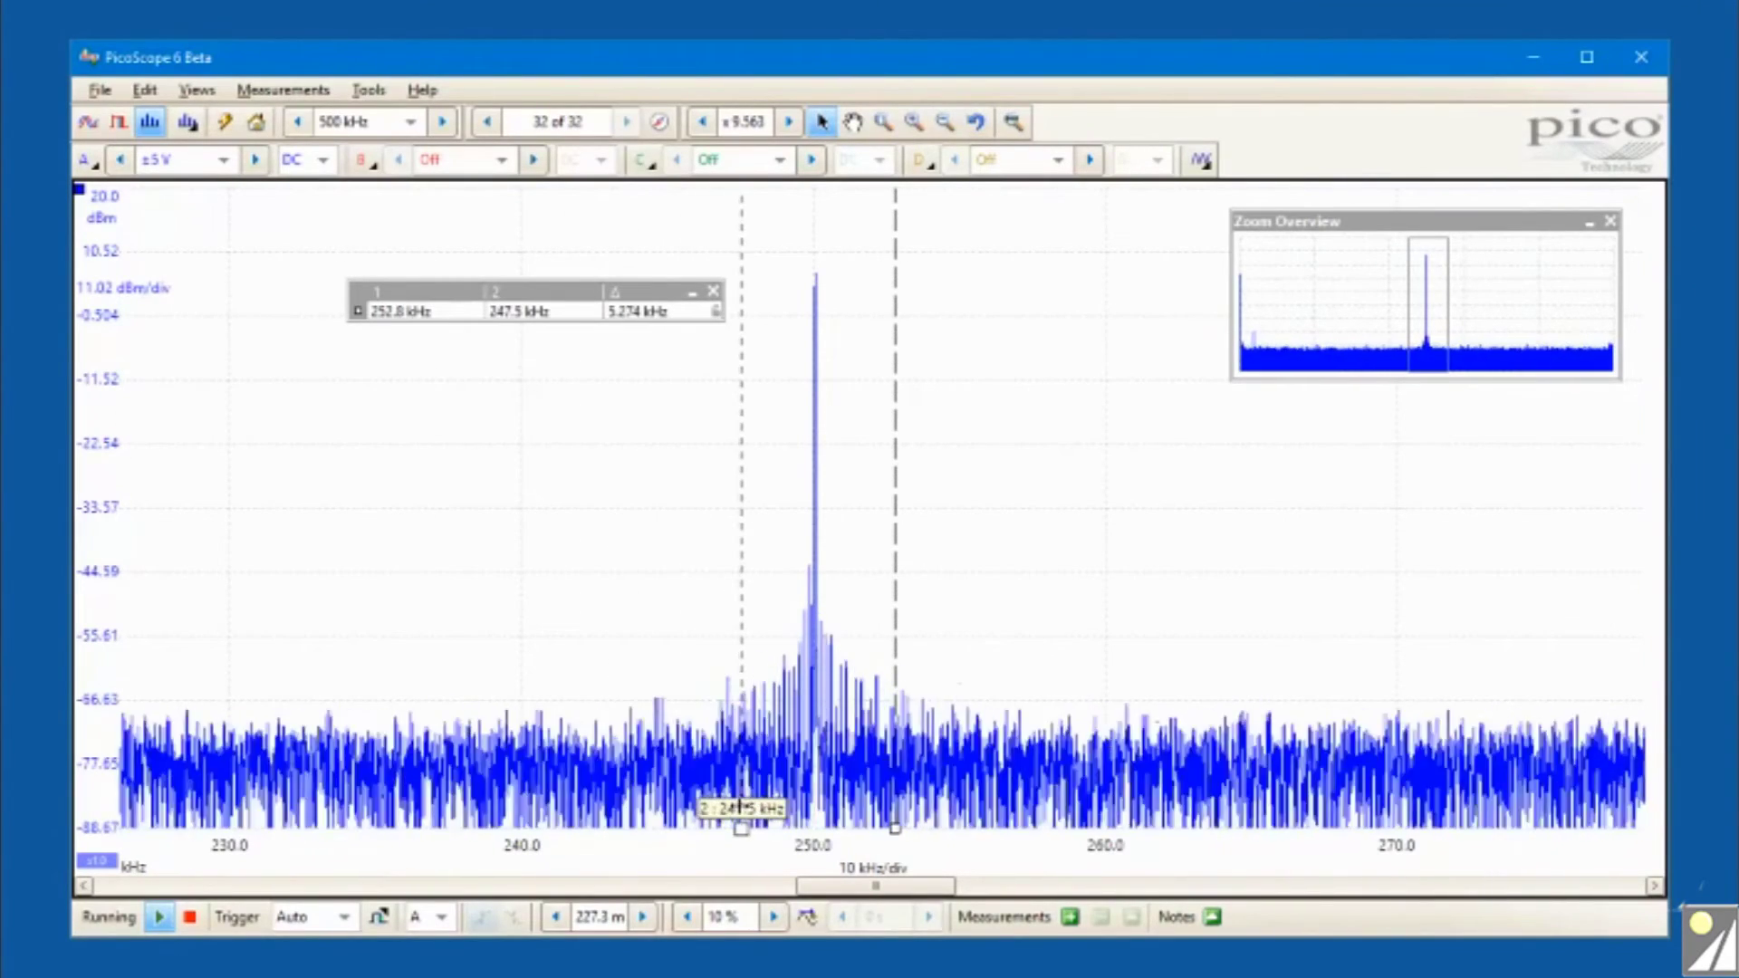
drag(77, 192, 125, 677)
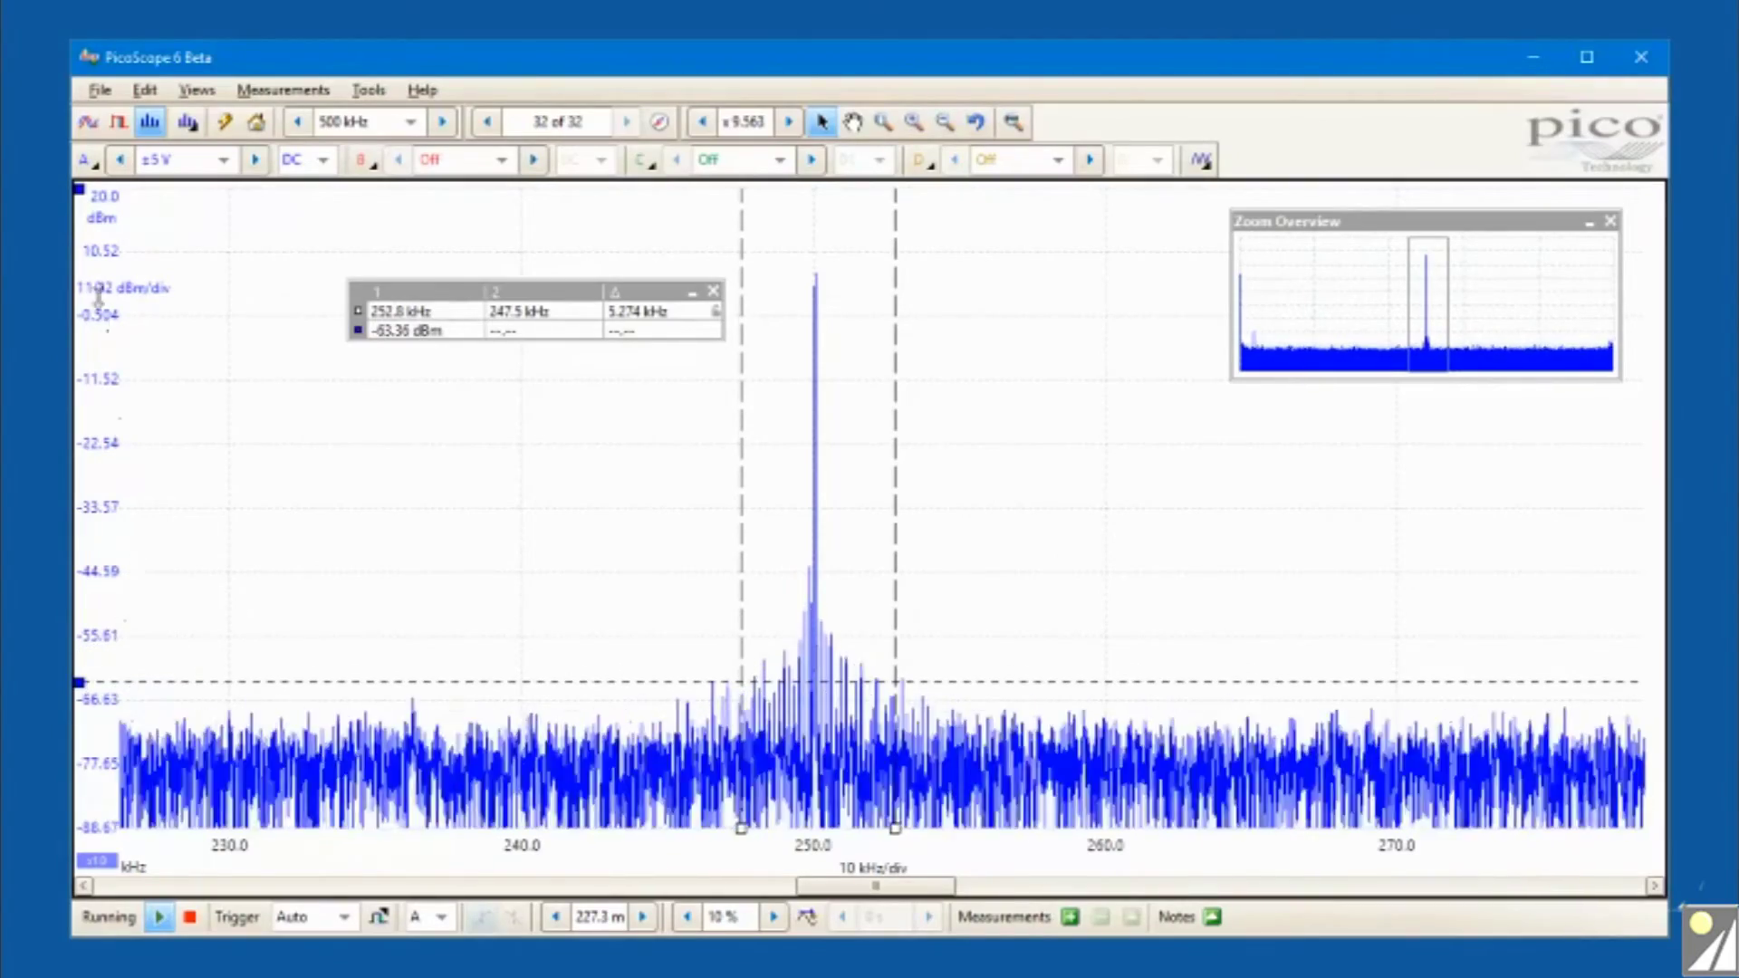
drag(80, 193, 84, 270)
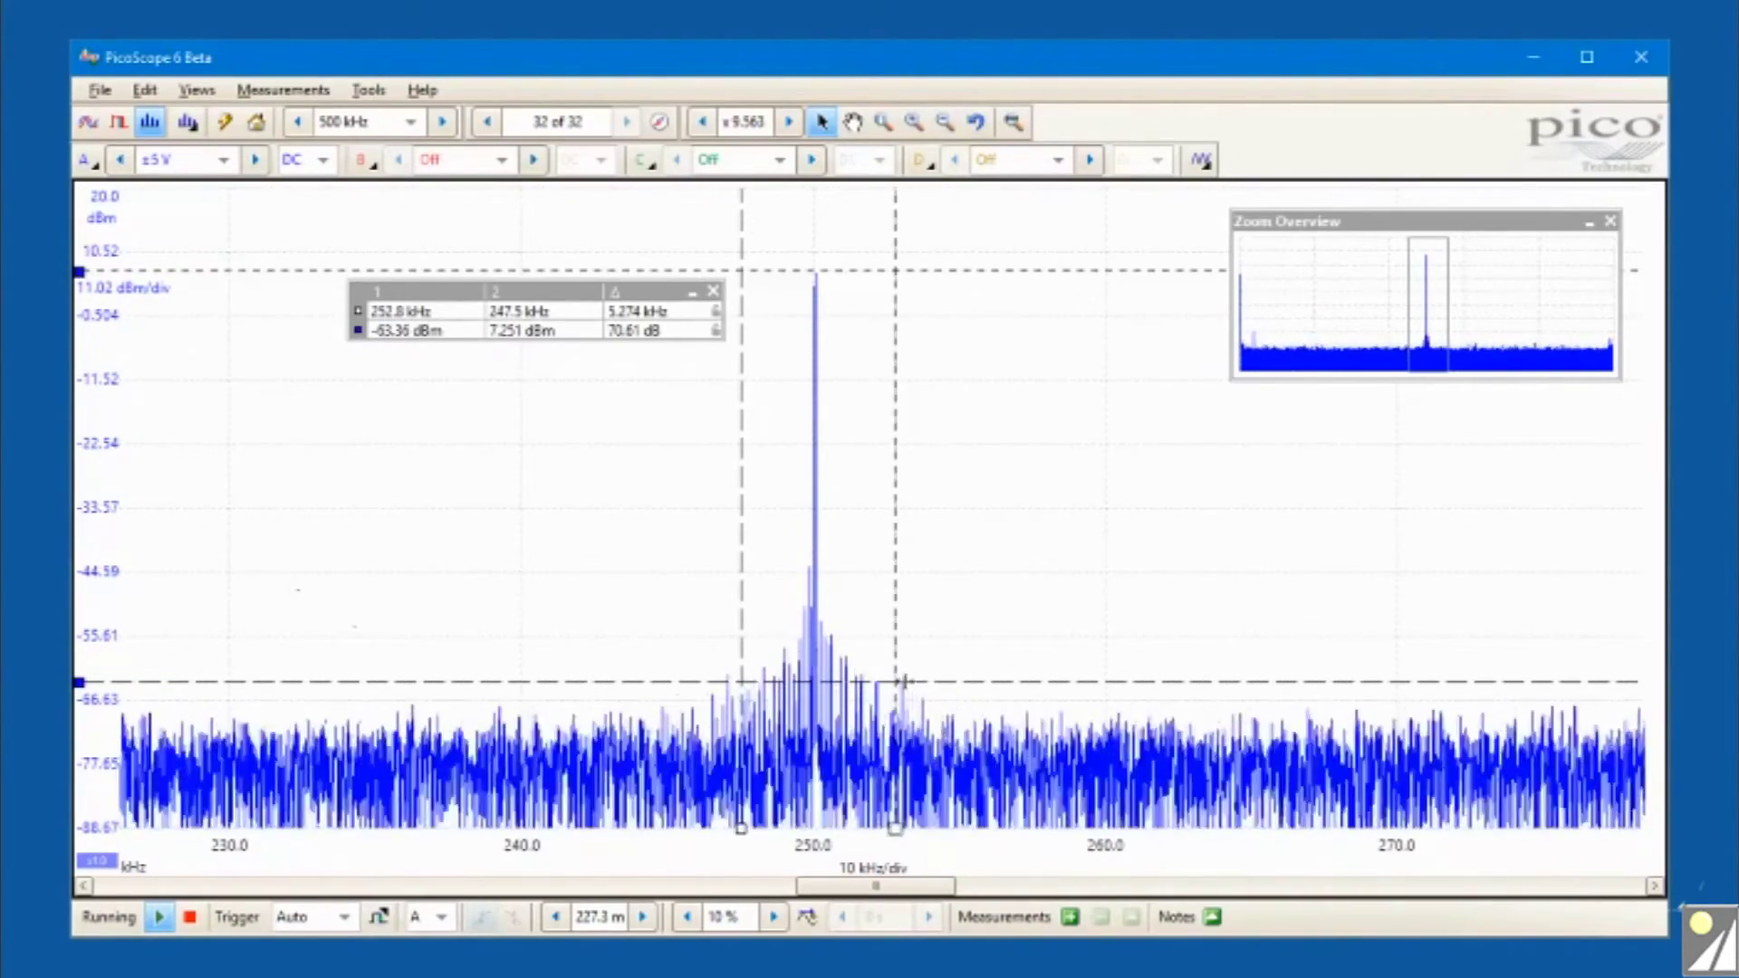
Step: Start a Total Harmonic Distortion (THD) % measurement on channel A
click(1069, 917)
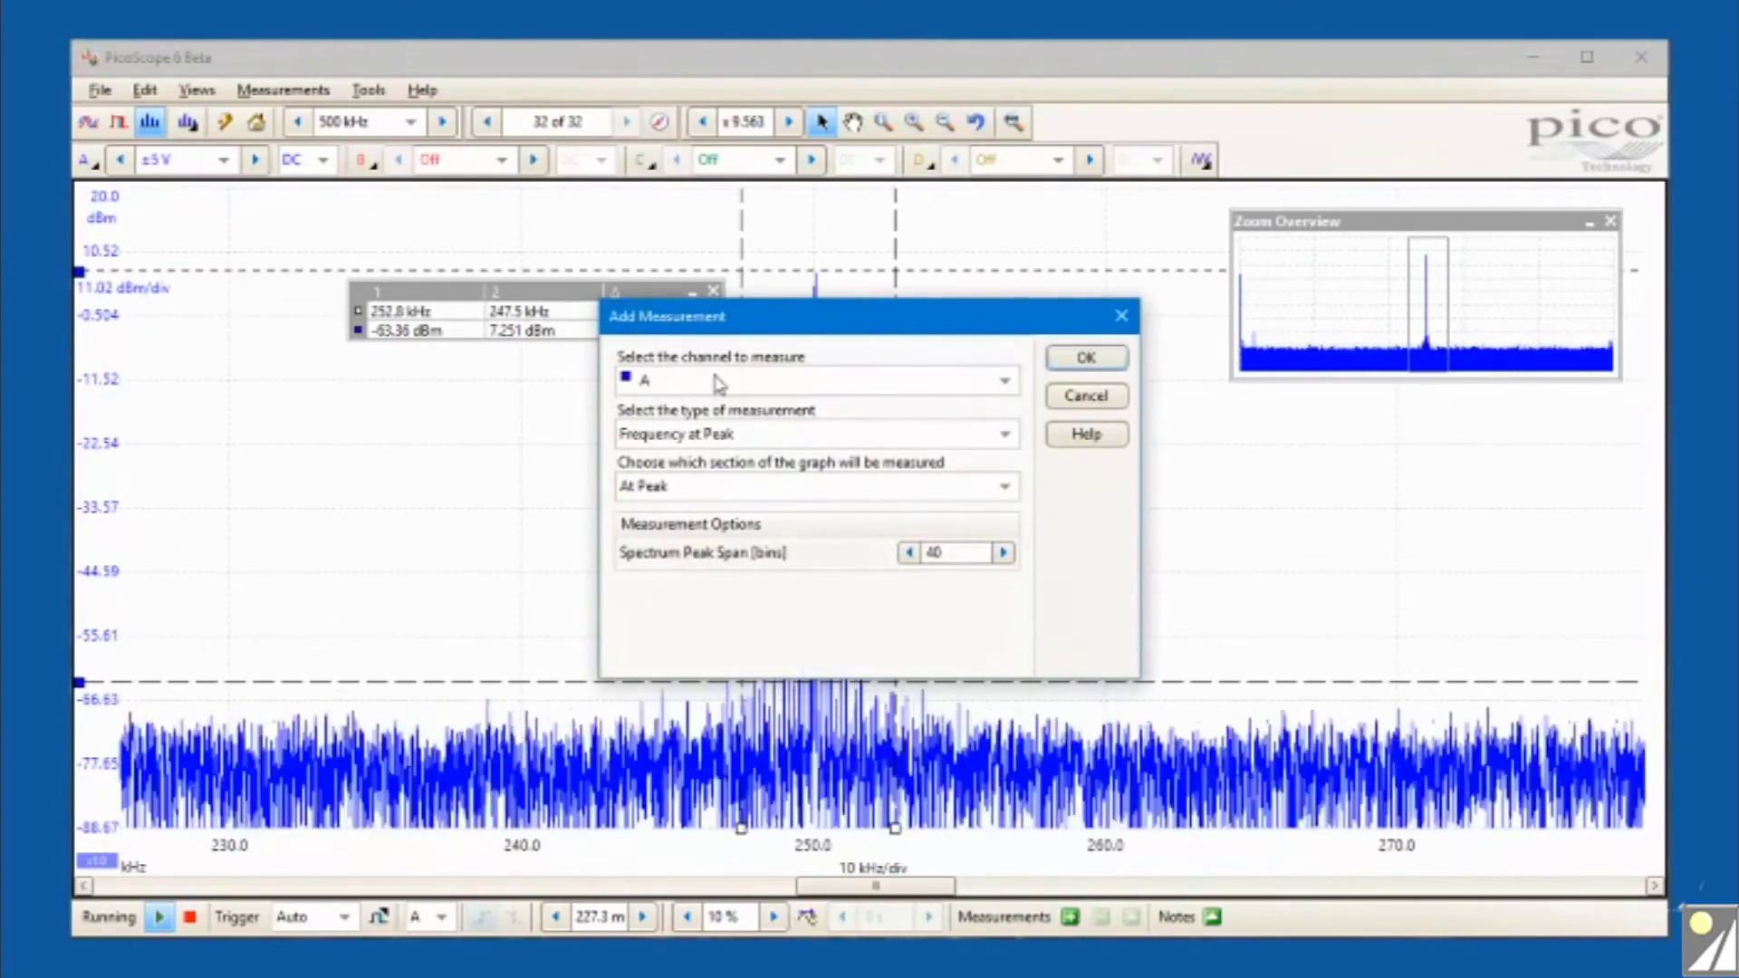
click(718, 383)
click(761, 443)
click(760, 443)
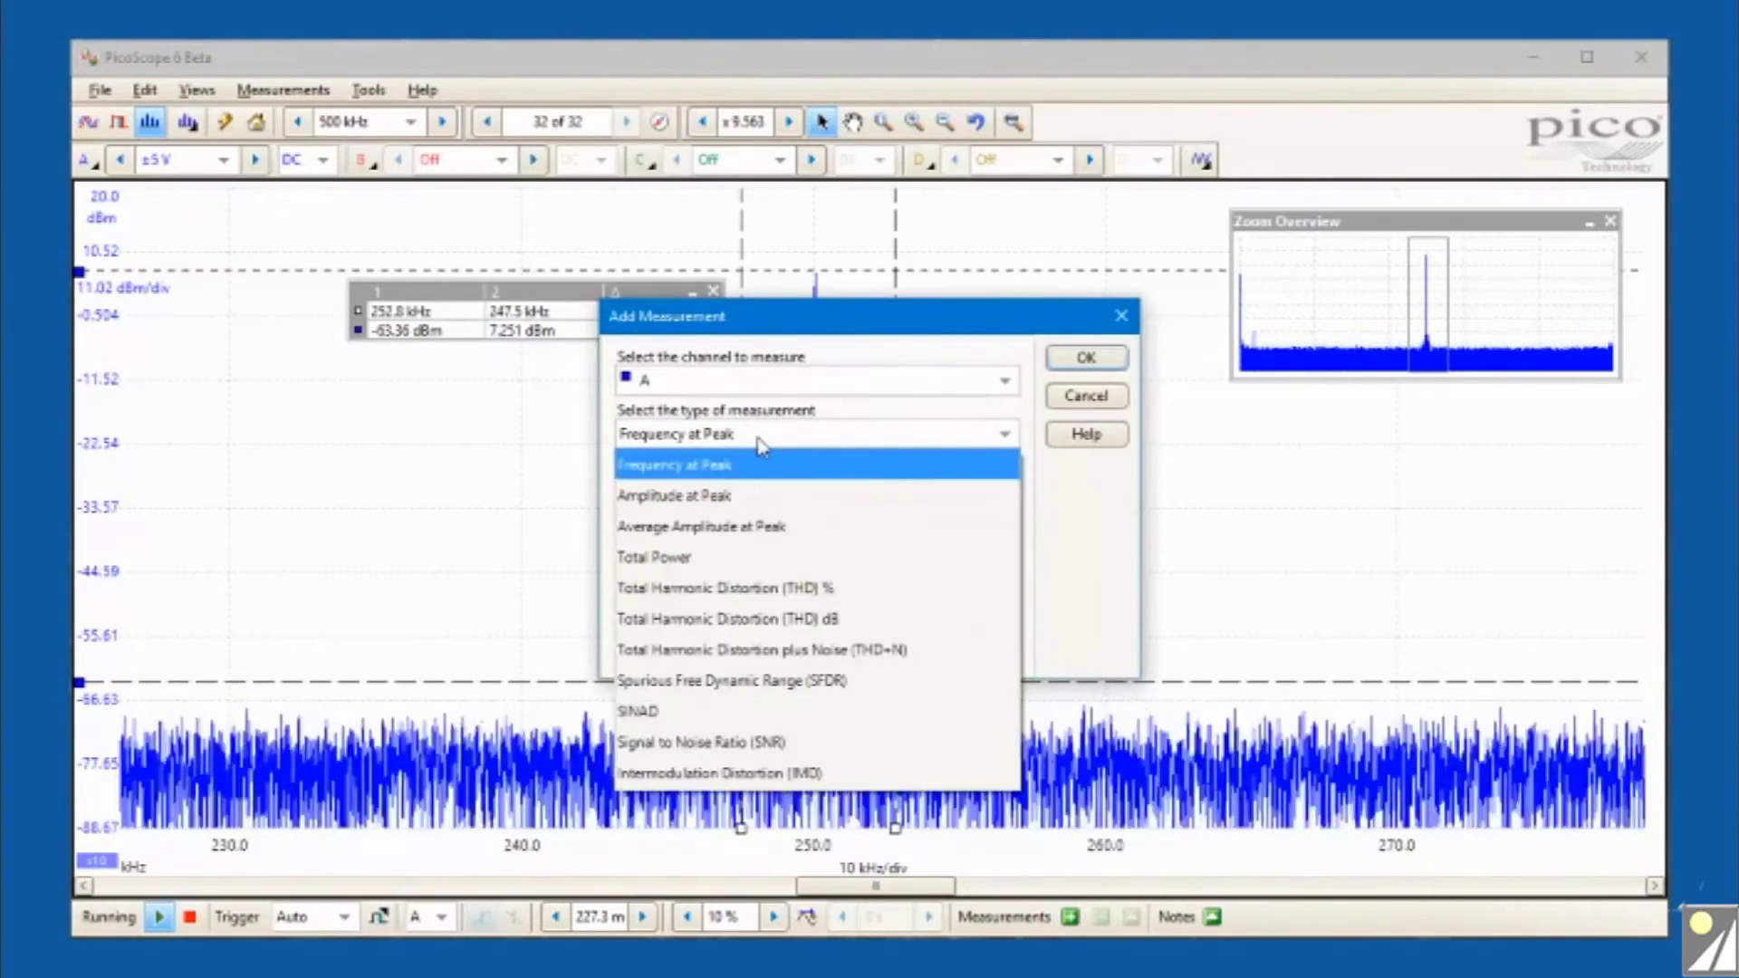
click(759, 590)
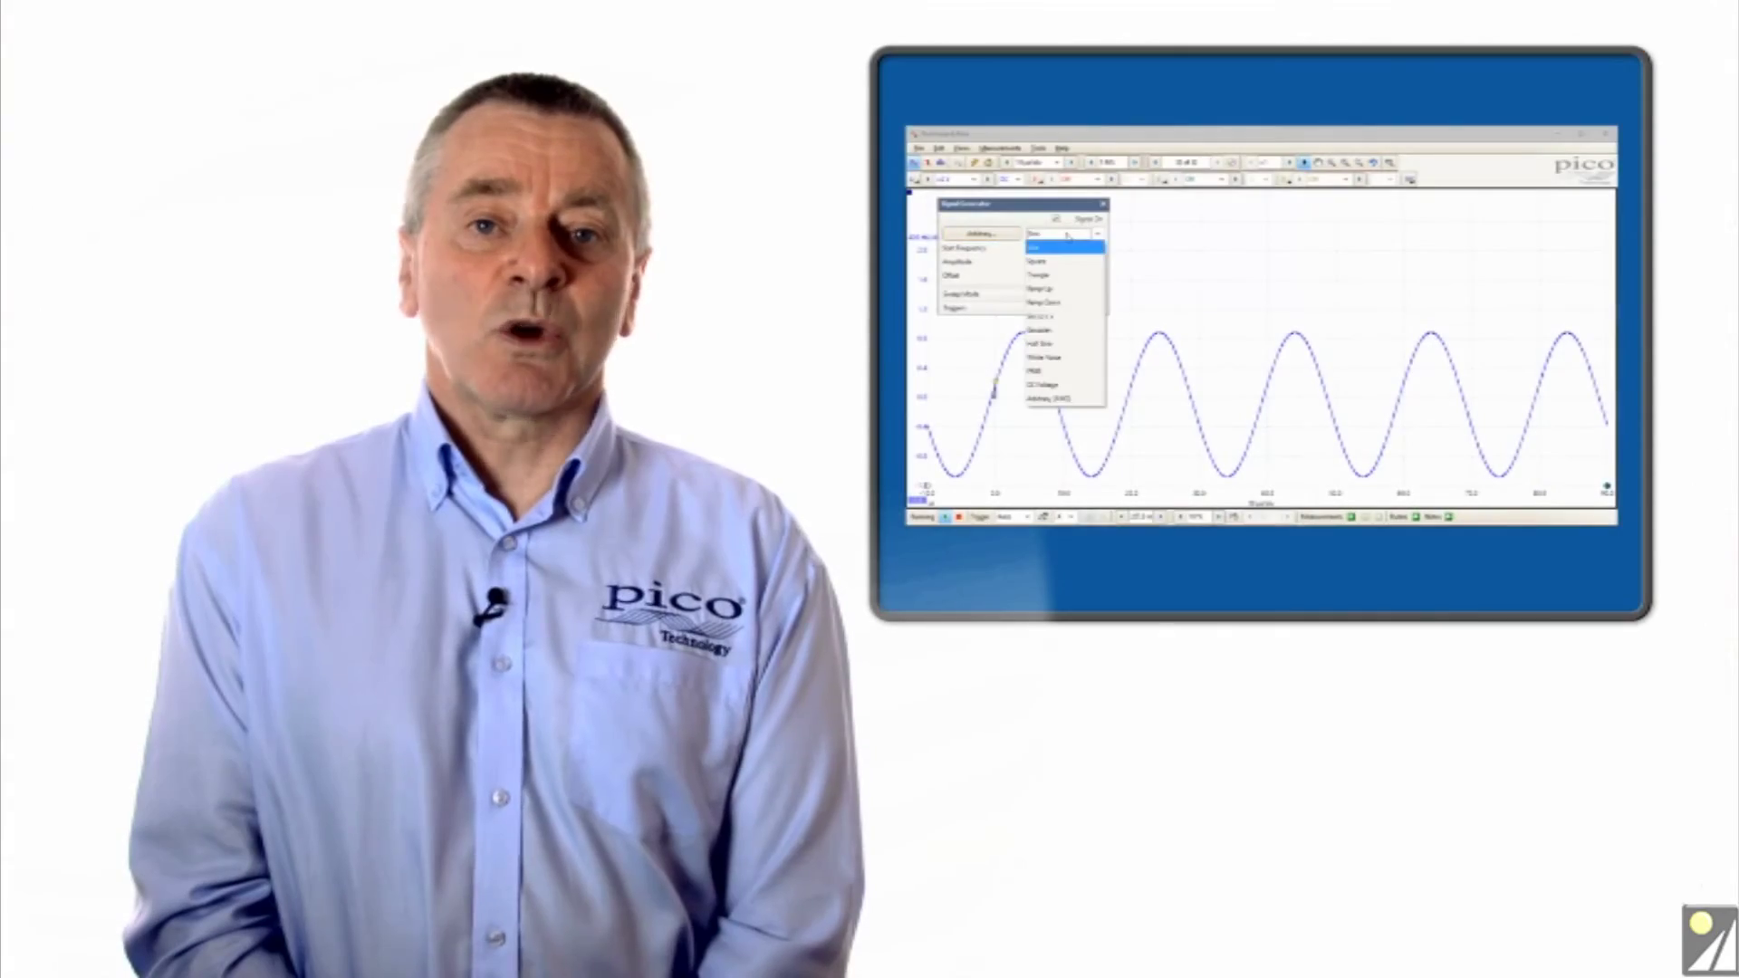
Step: Cycle the generator waveform through Square, Triangle, Ramp Up, Sin (x)/x and Gaussian
click(1037, 260)
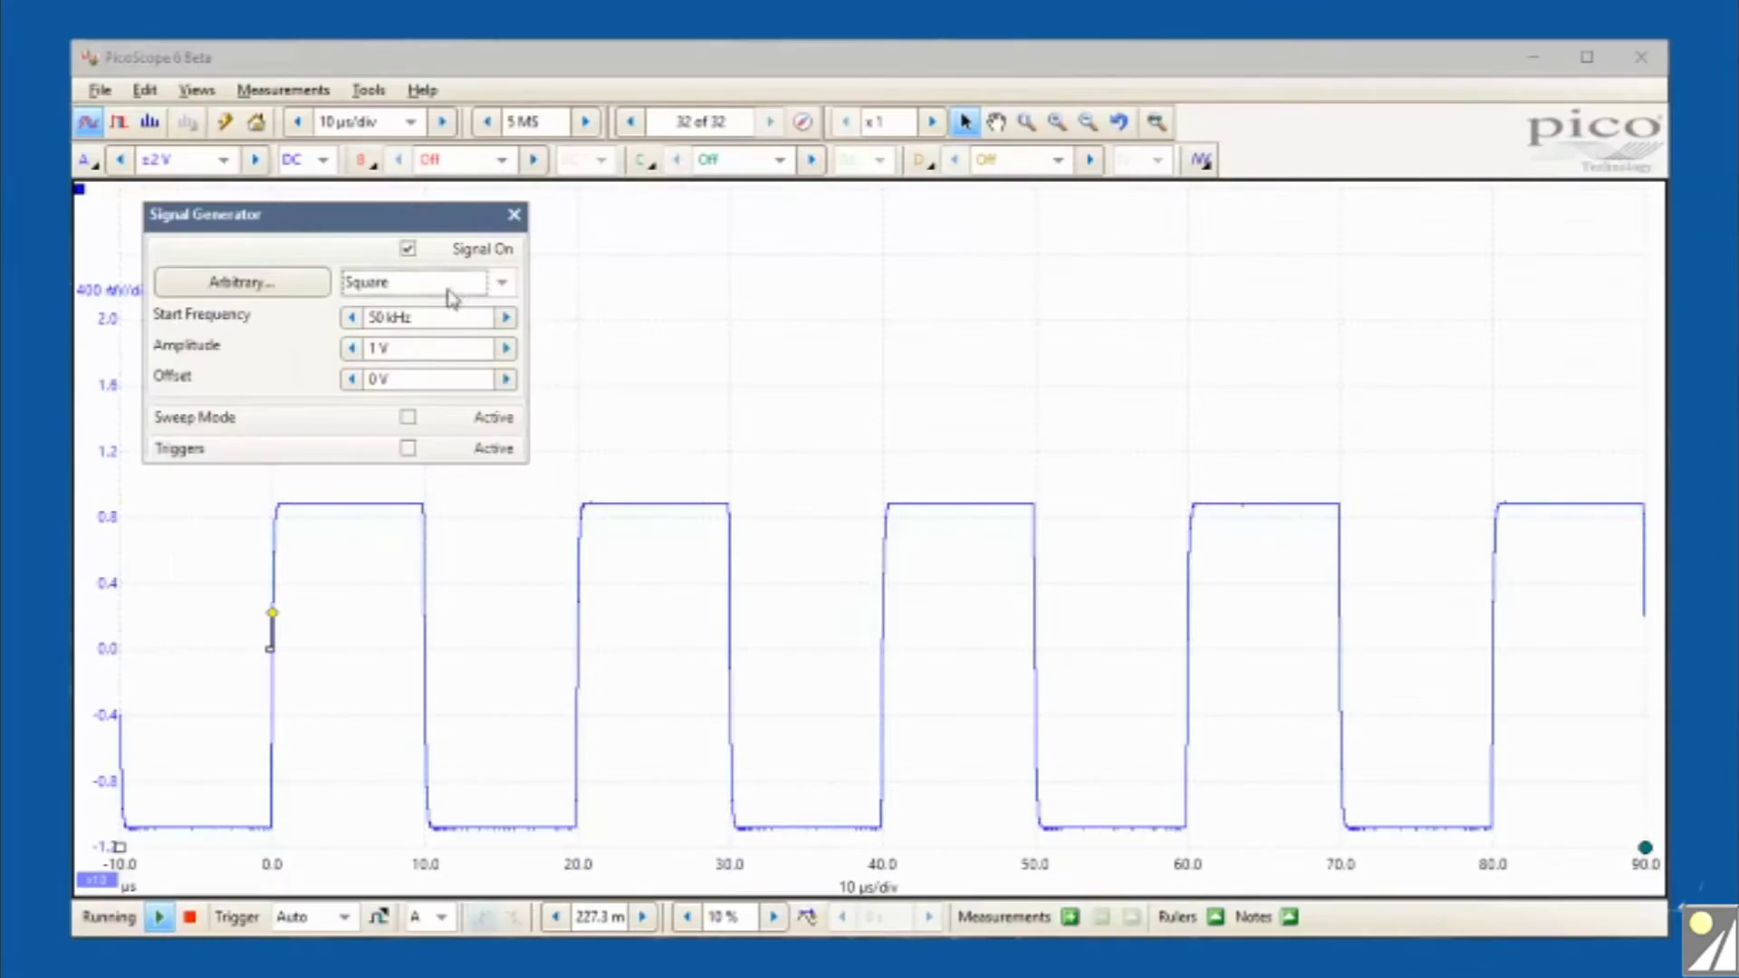
click(443, 283)
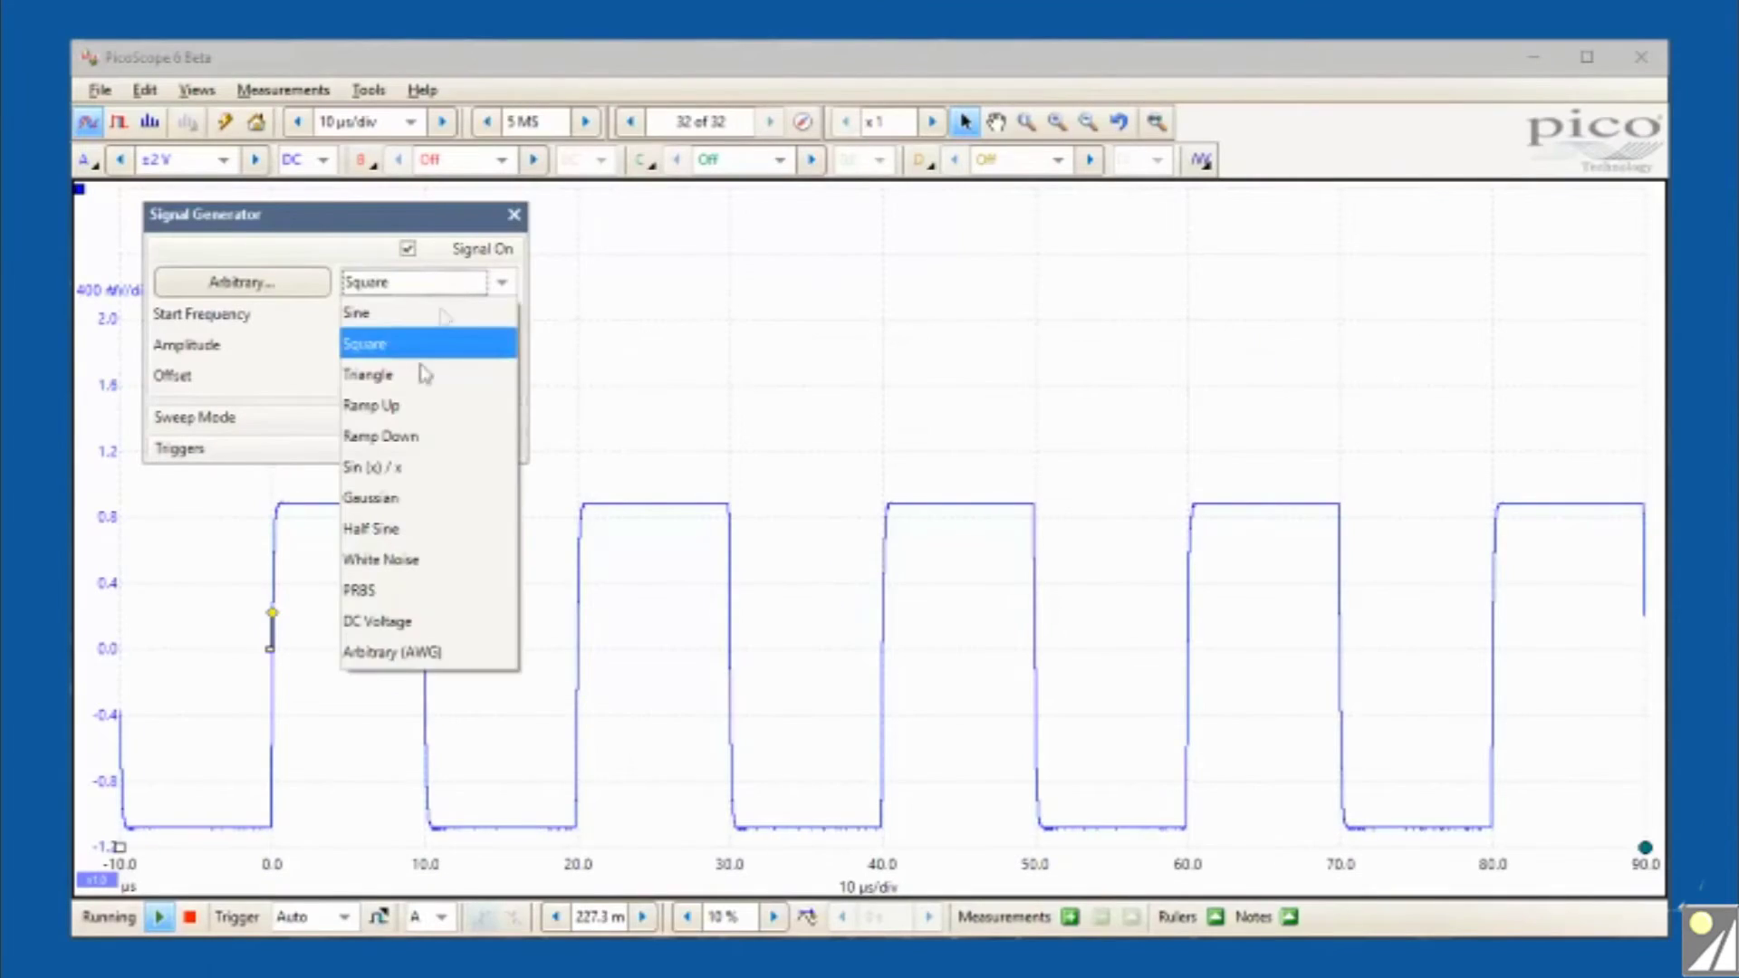
click(423, 374)
click(443, 288)
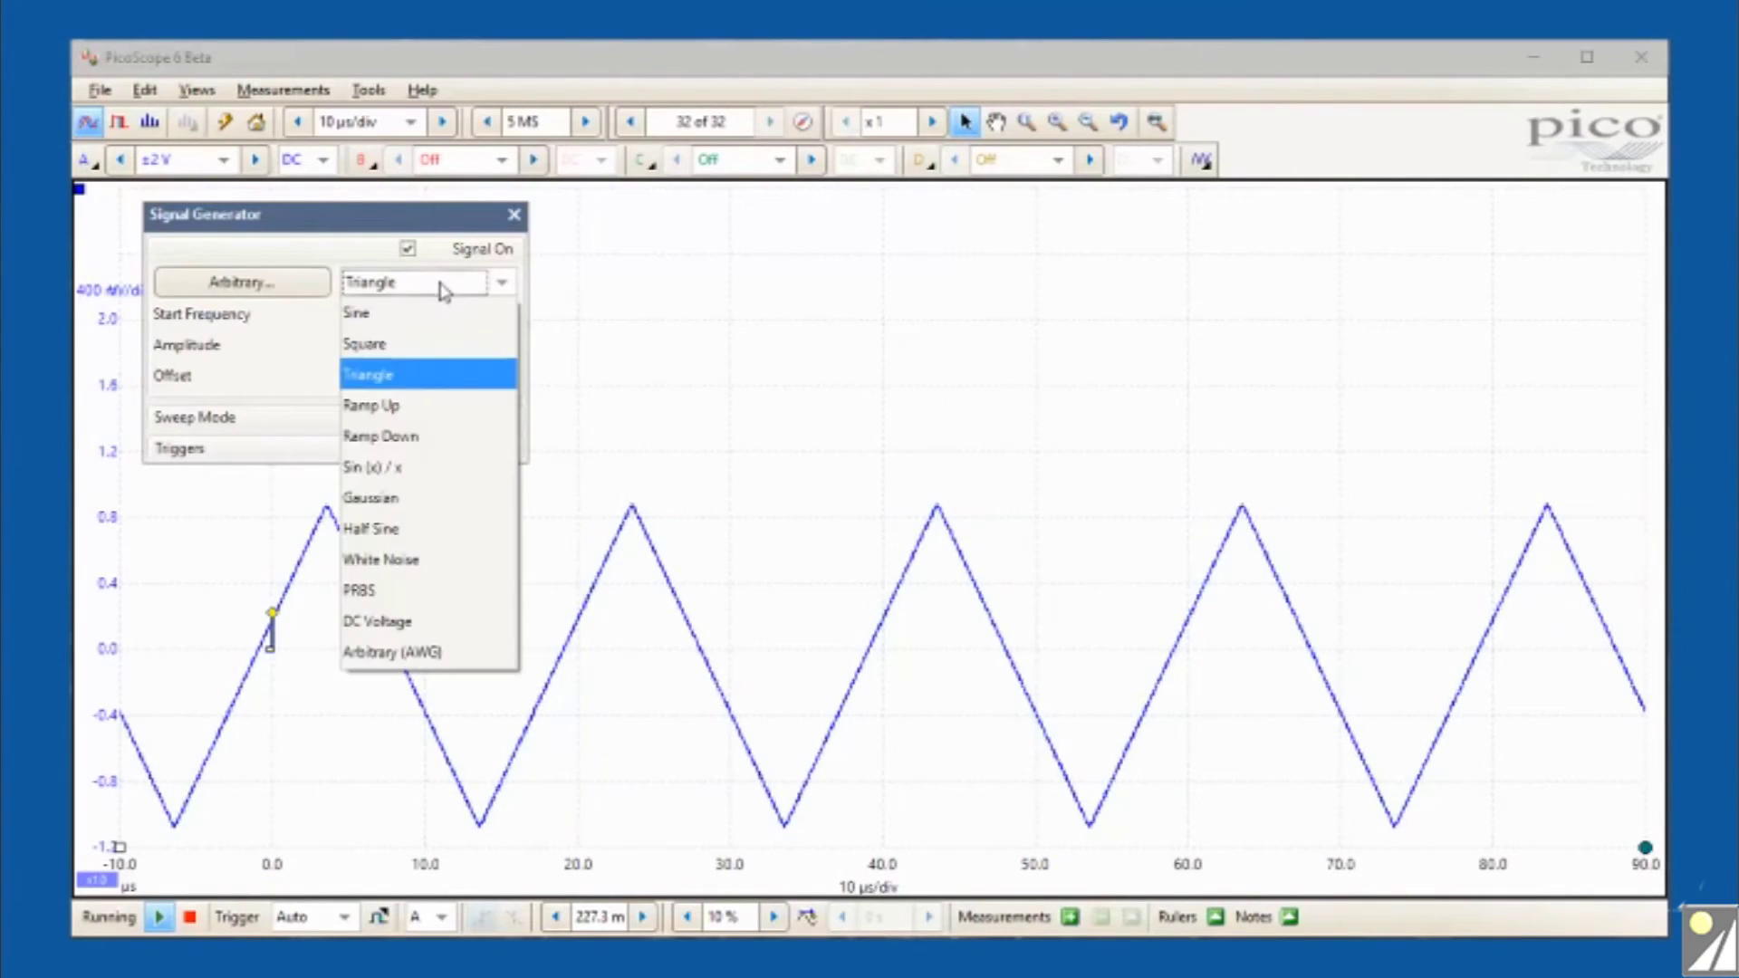
click(413, 415)
click(446, 288)
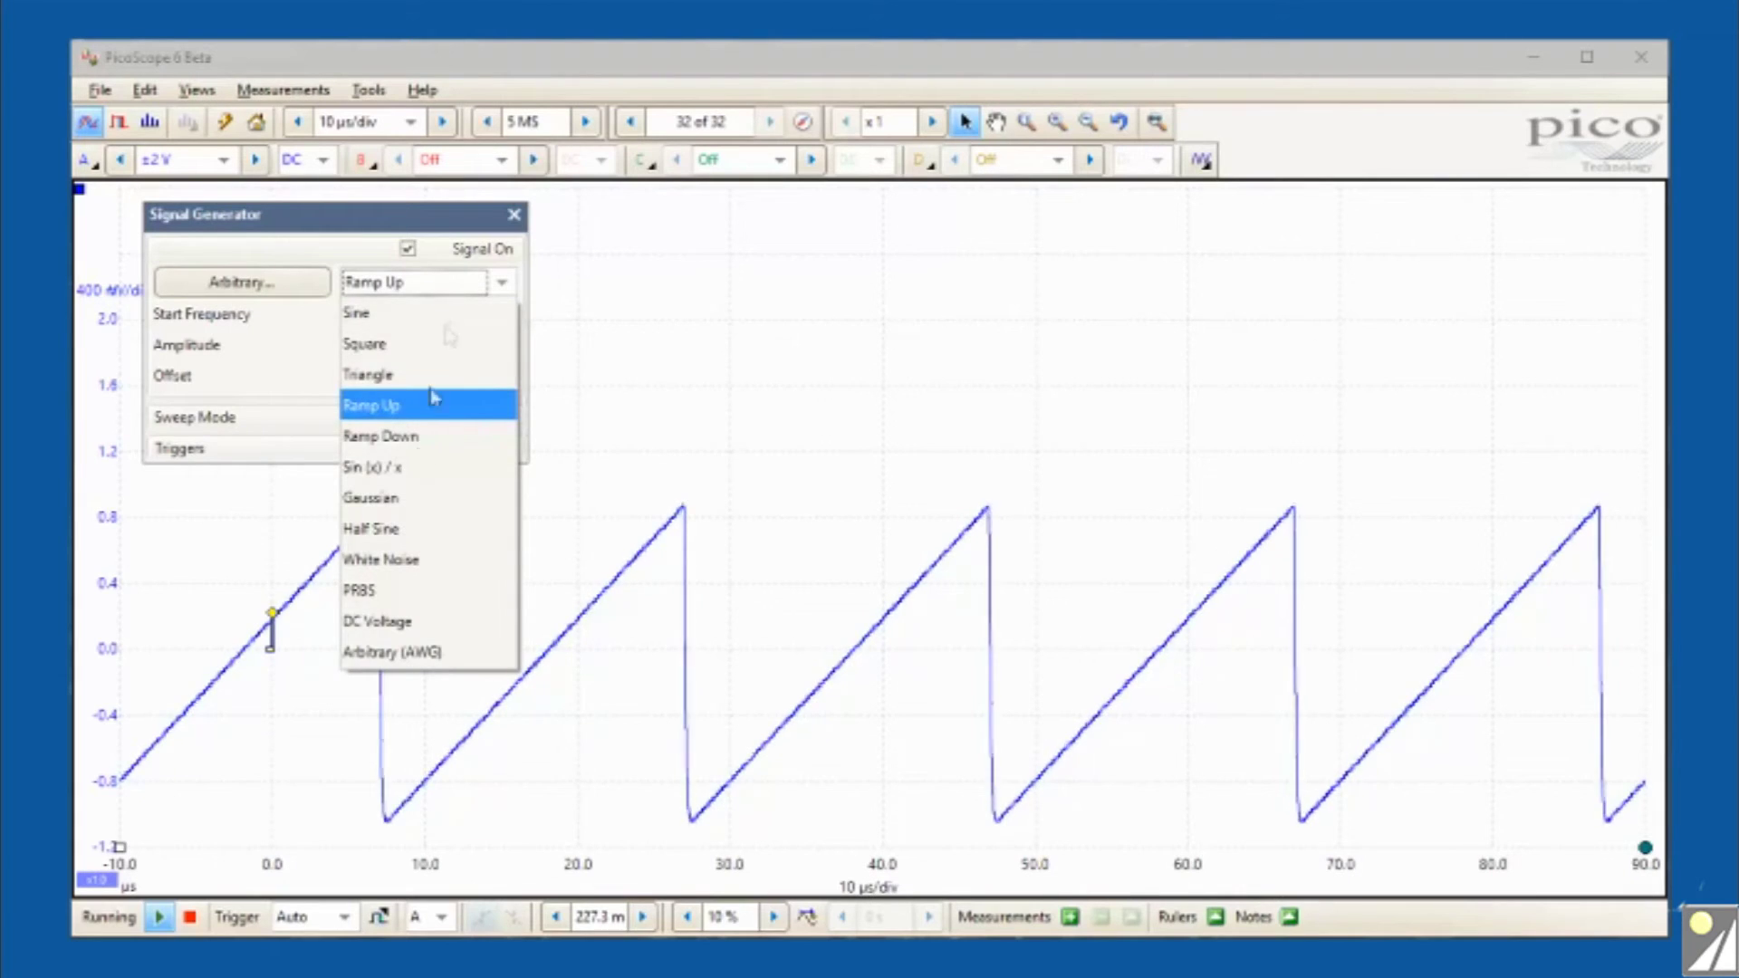
click(416, 470)
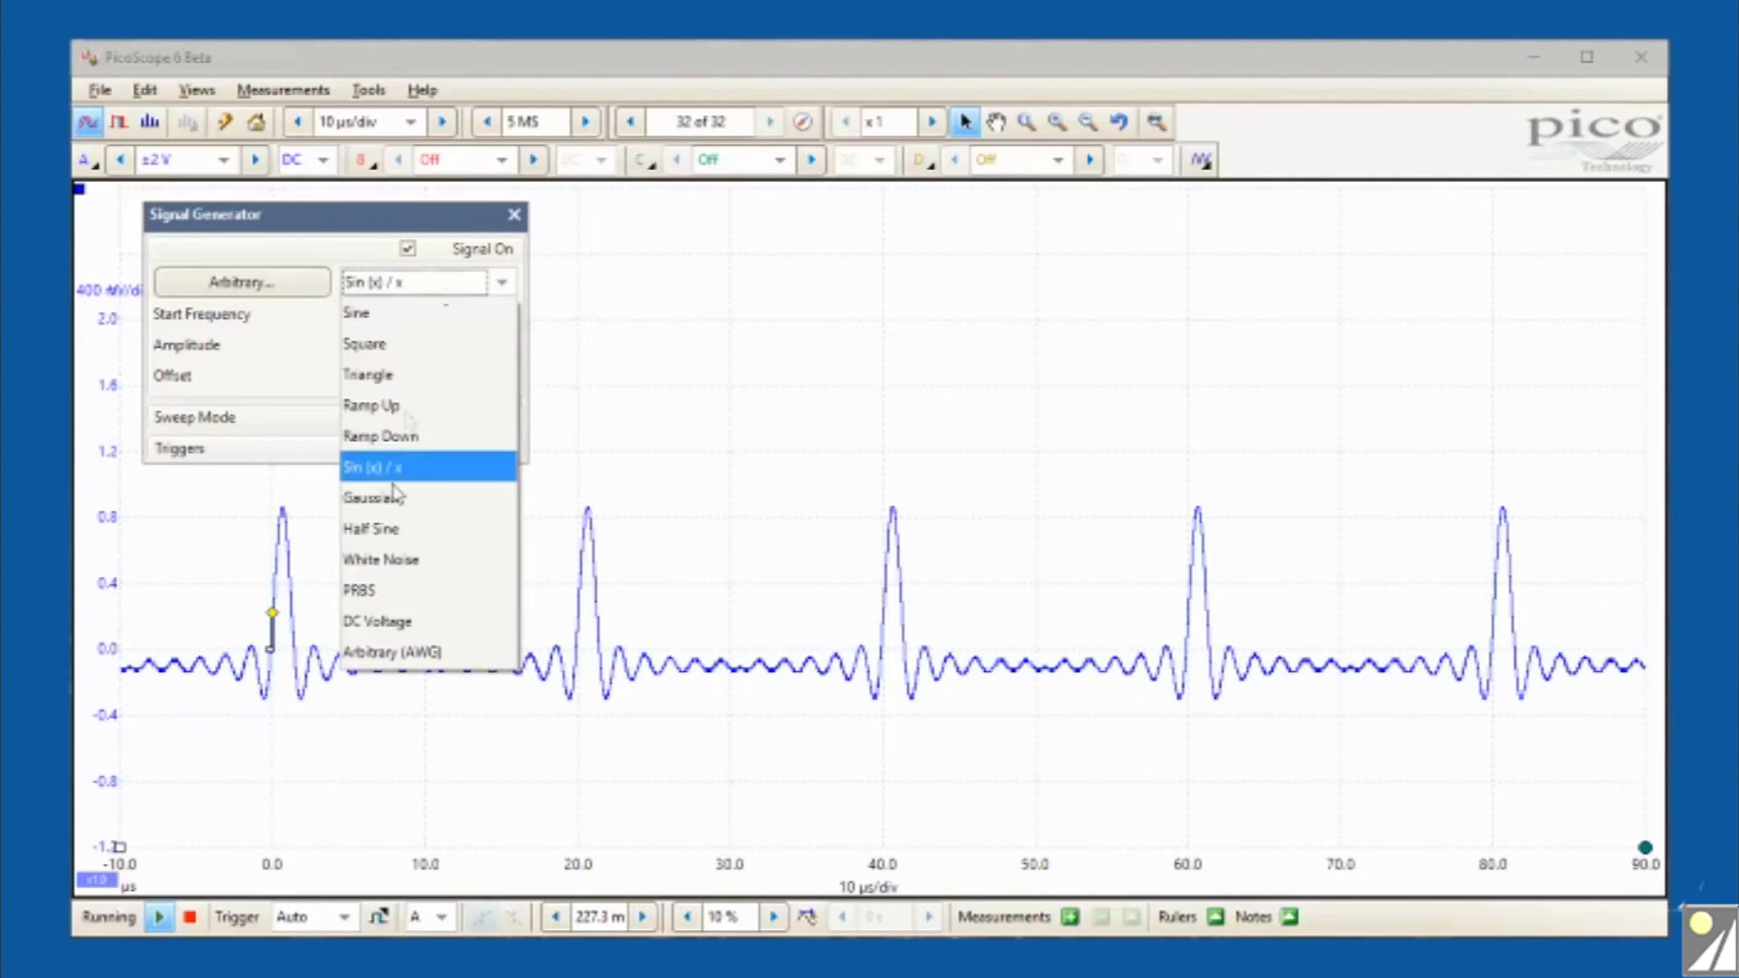
click(395, 502)
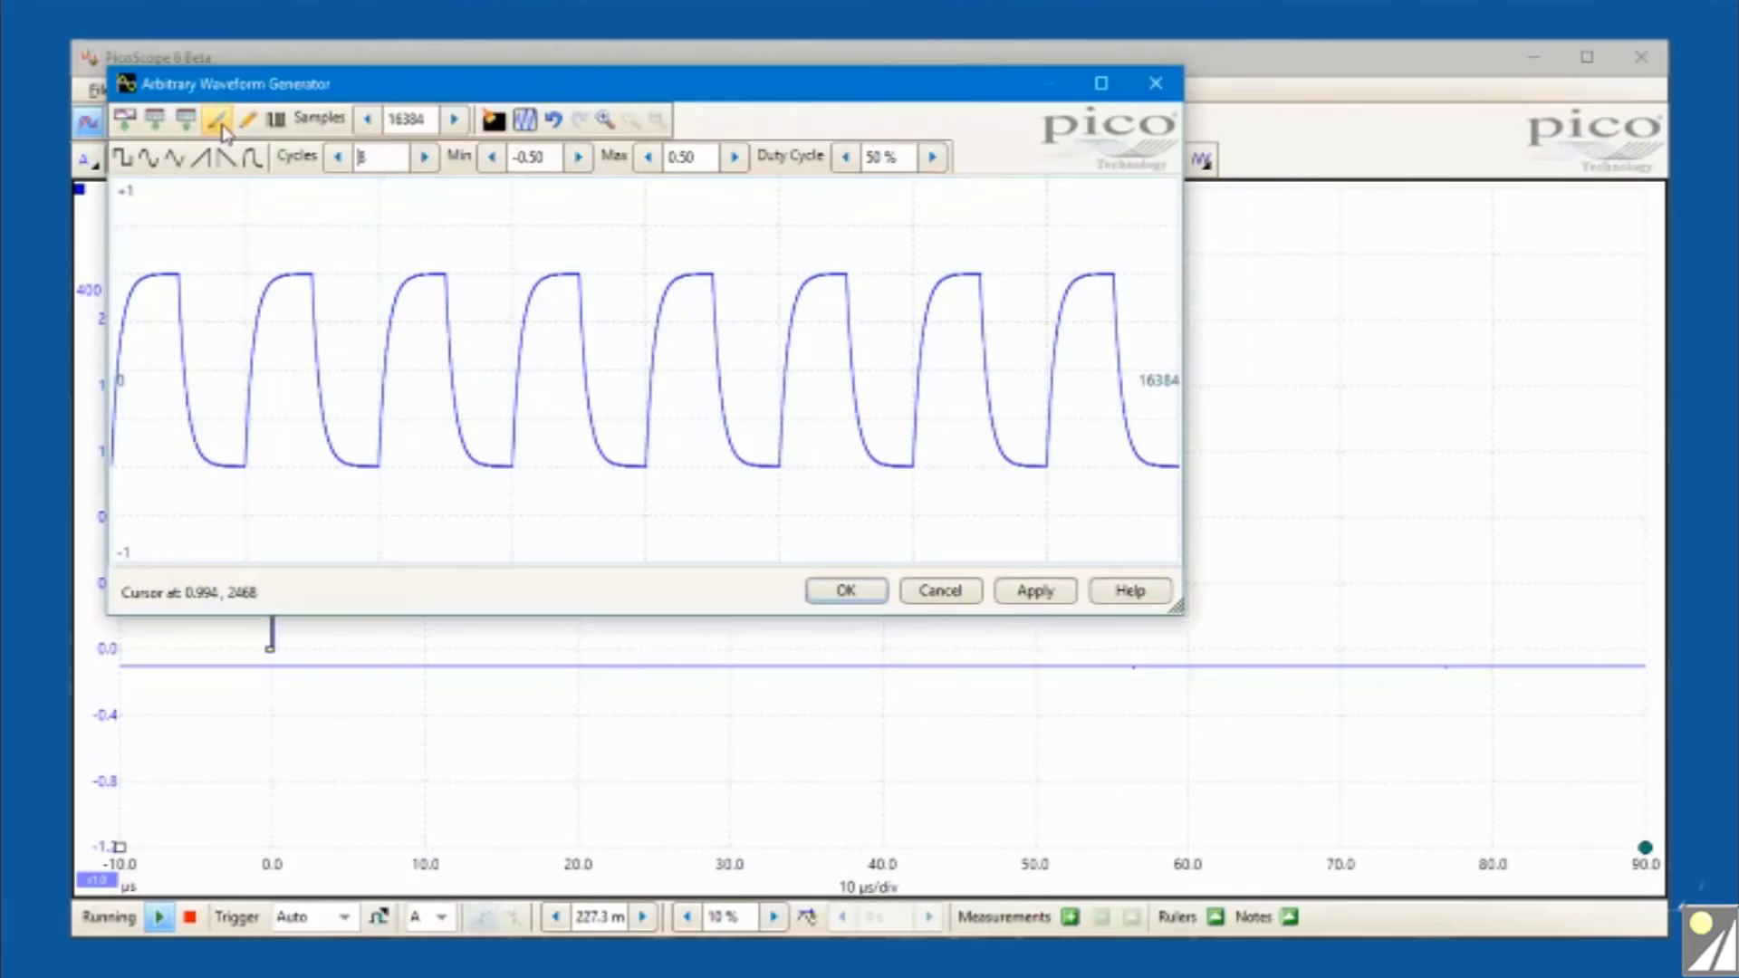
Step: Draw a freehand arbitrary waveform and apply it to the generator
click(215, 119)
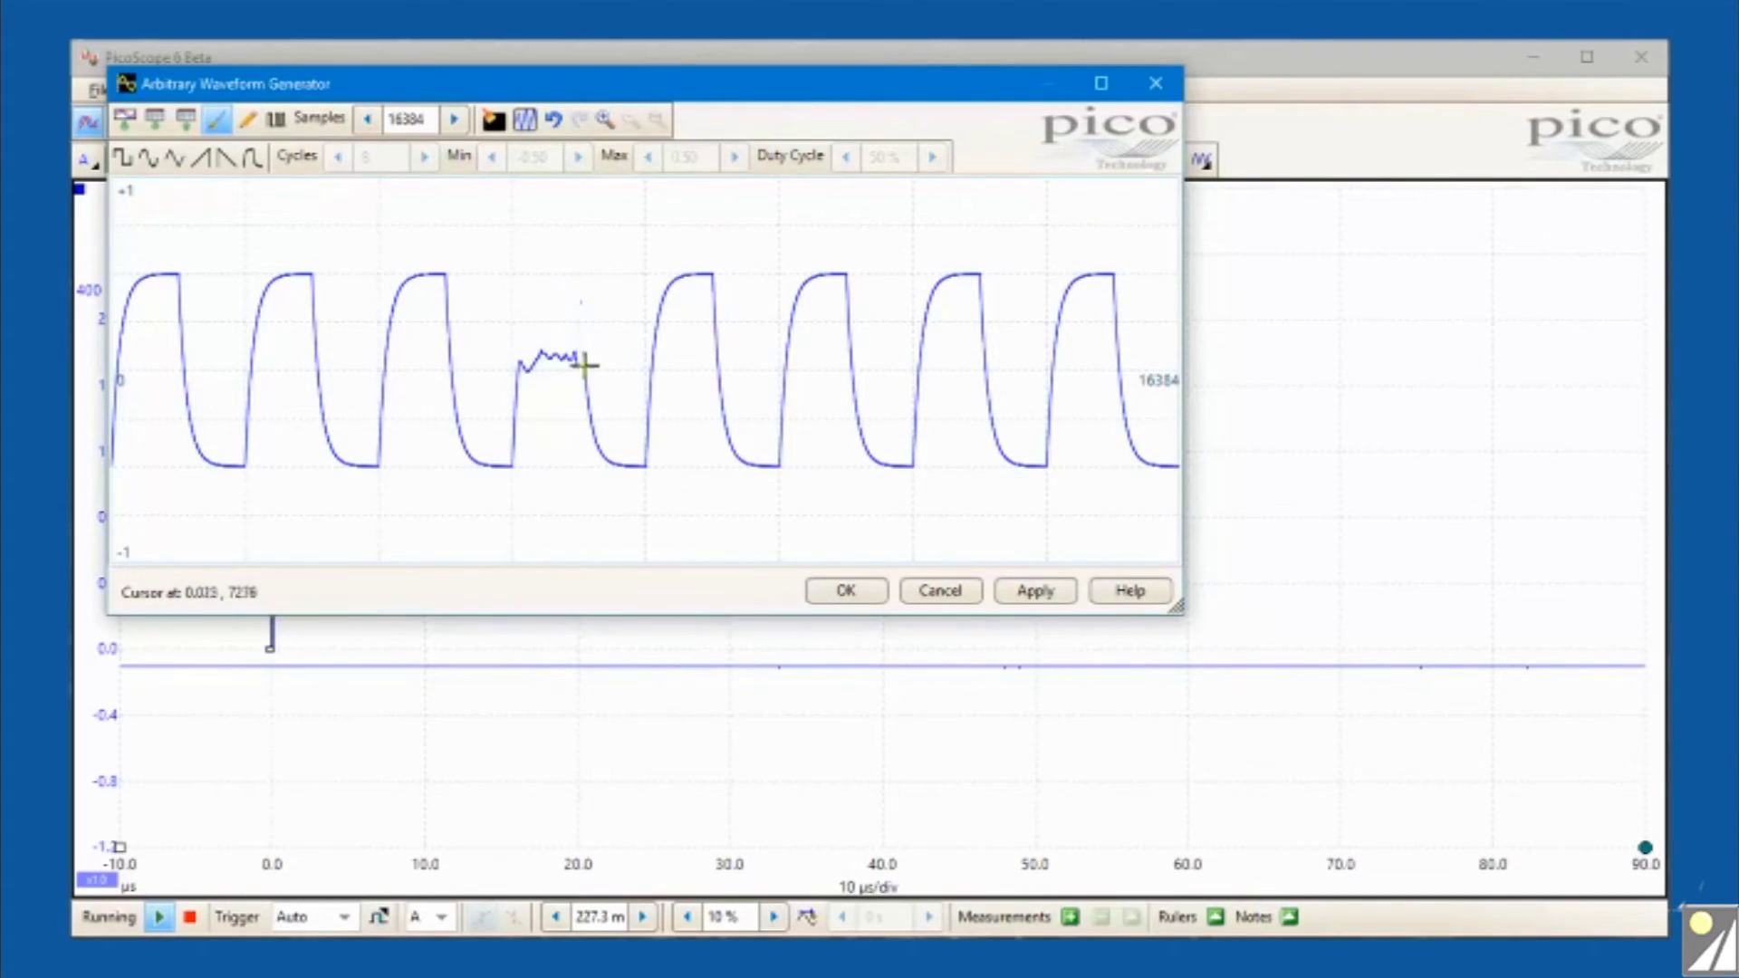
click(996, 592)
click(846, 591)
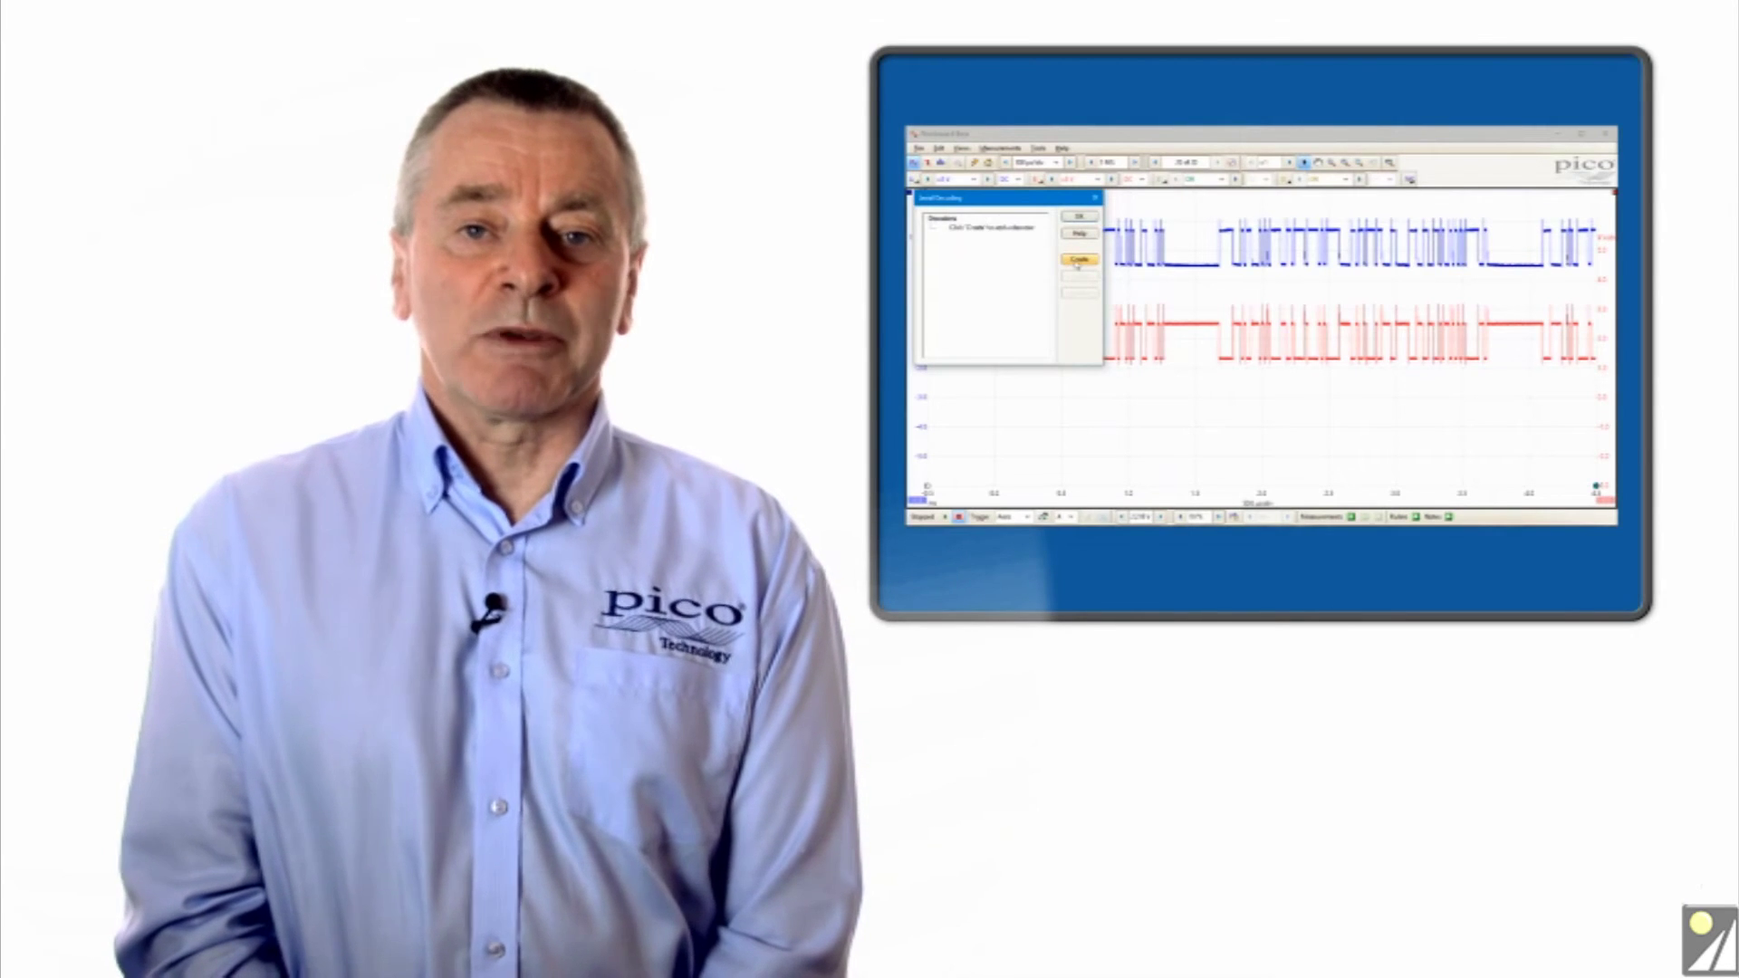
Step: Create a CAN decoder reading data from channel A at 50 kbaud
click(1078, 260)
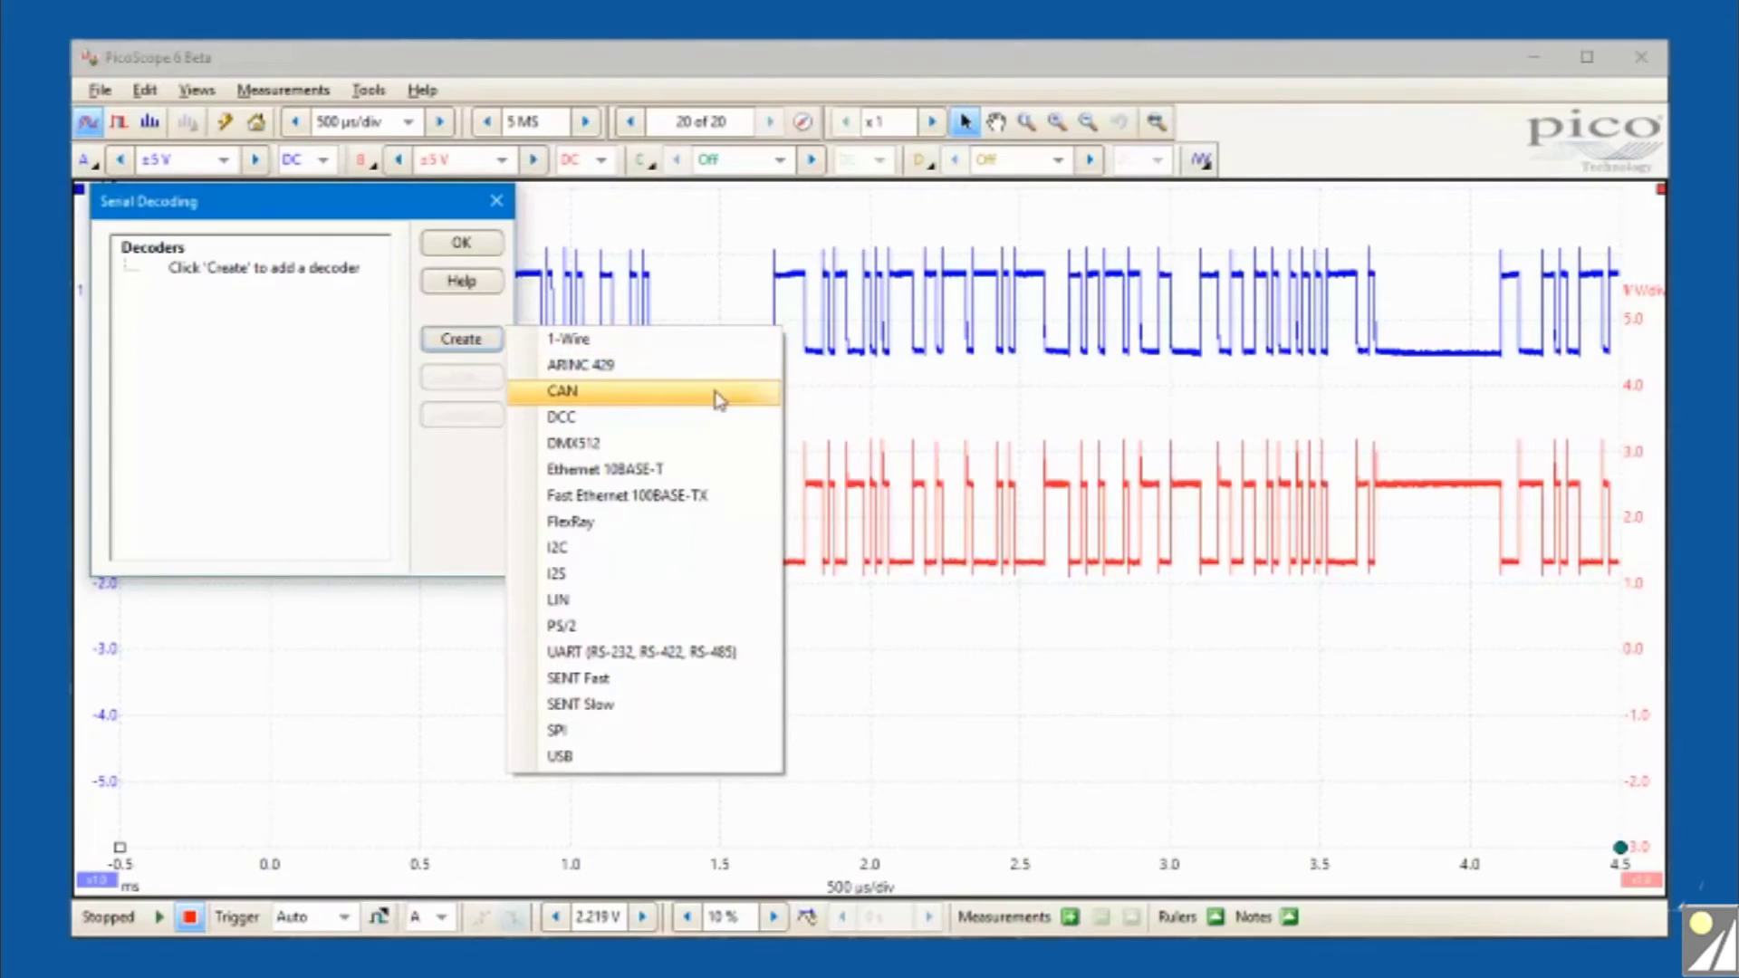
click(715, 391)
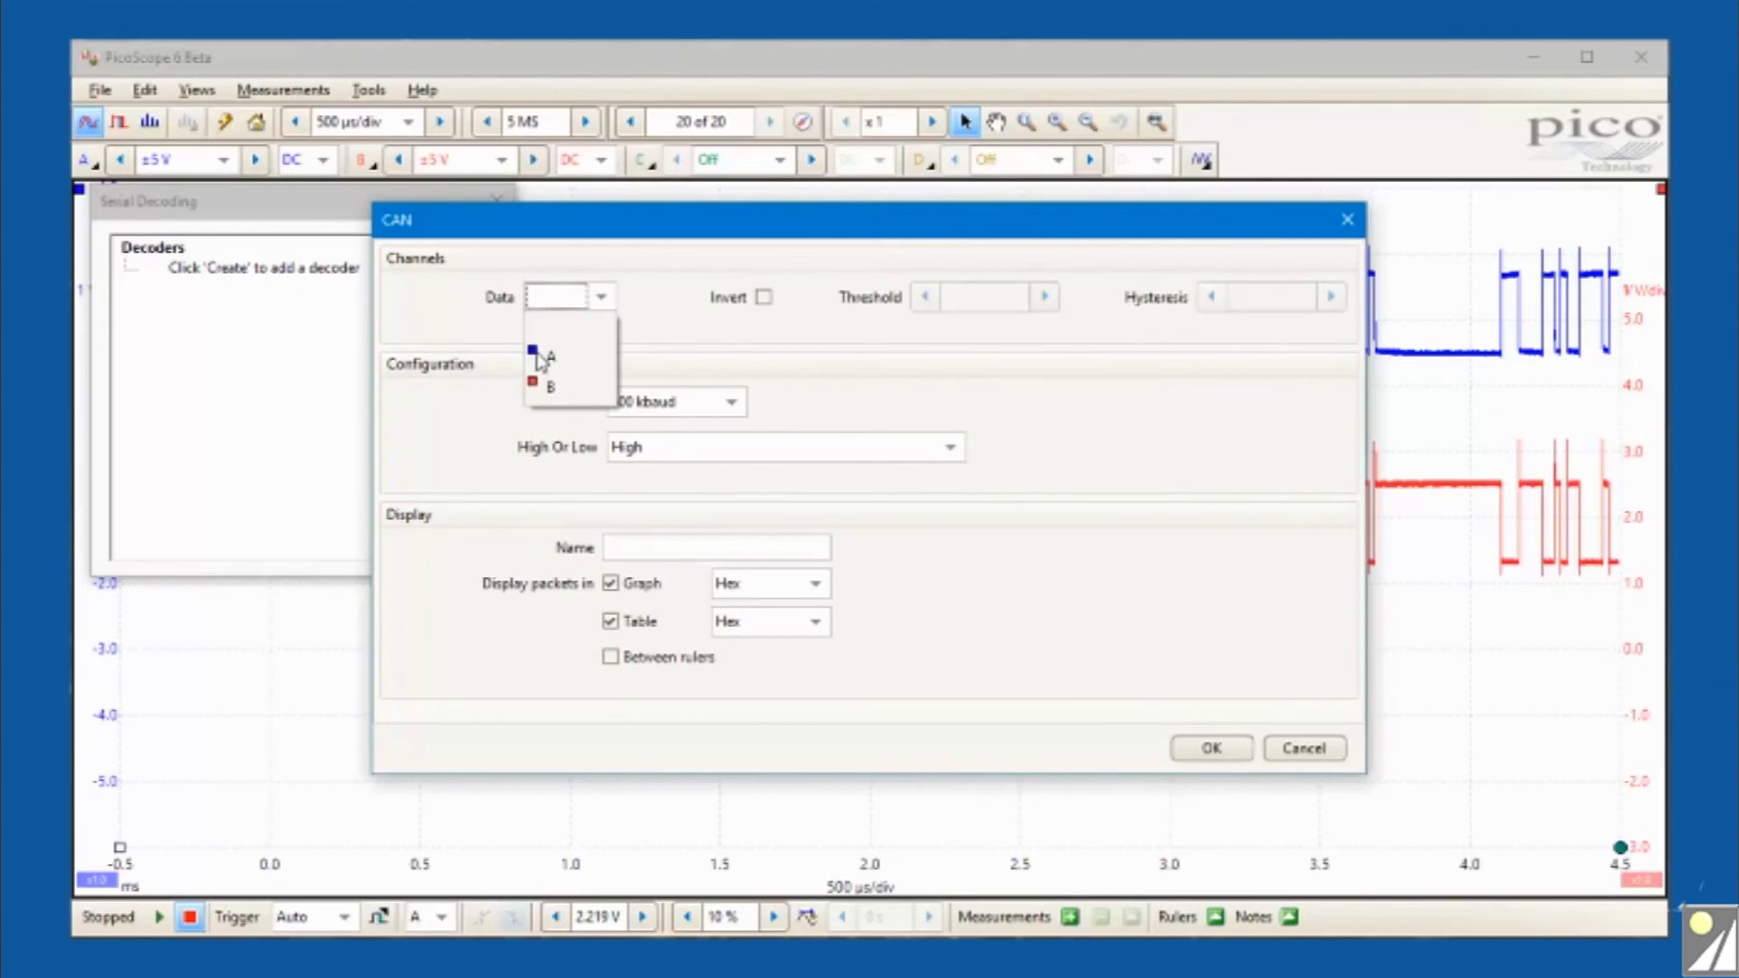
click(543, 358)
click(722, 408)
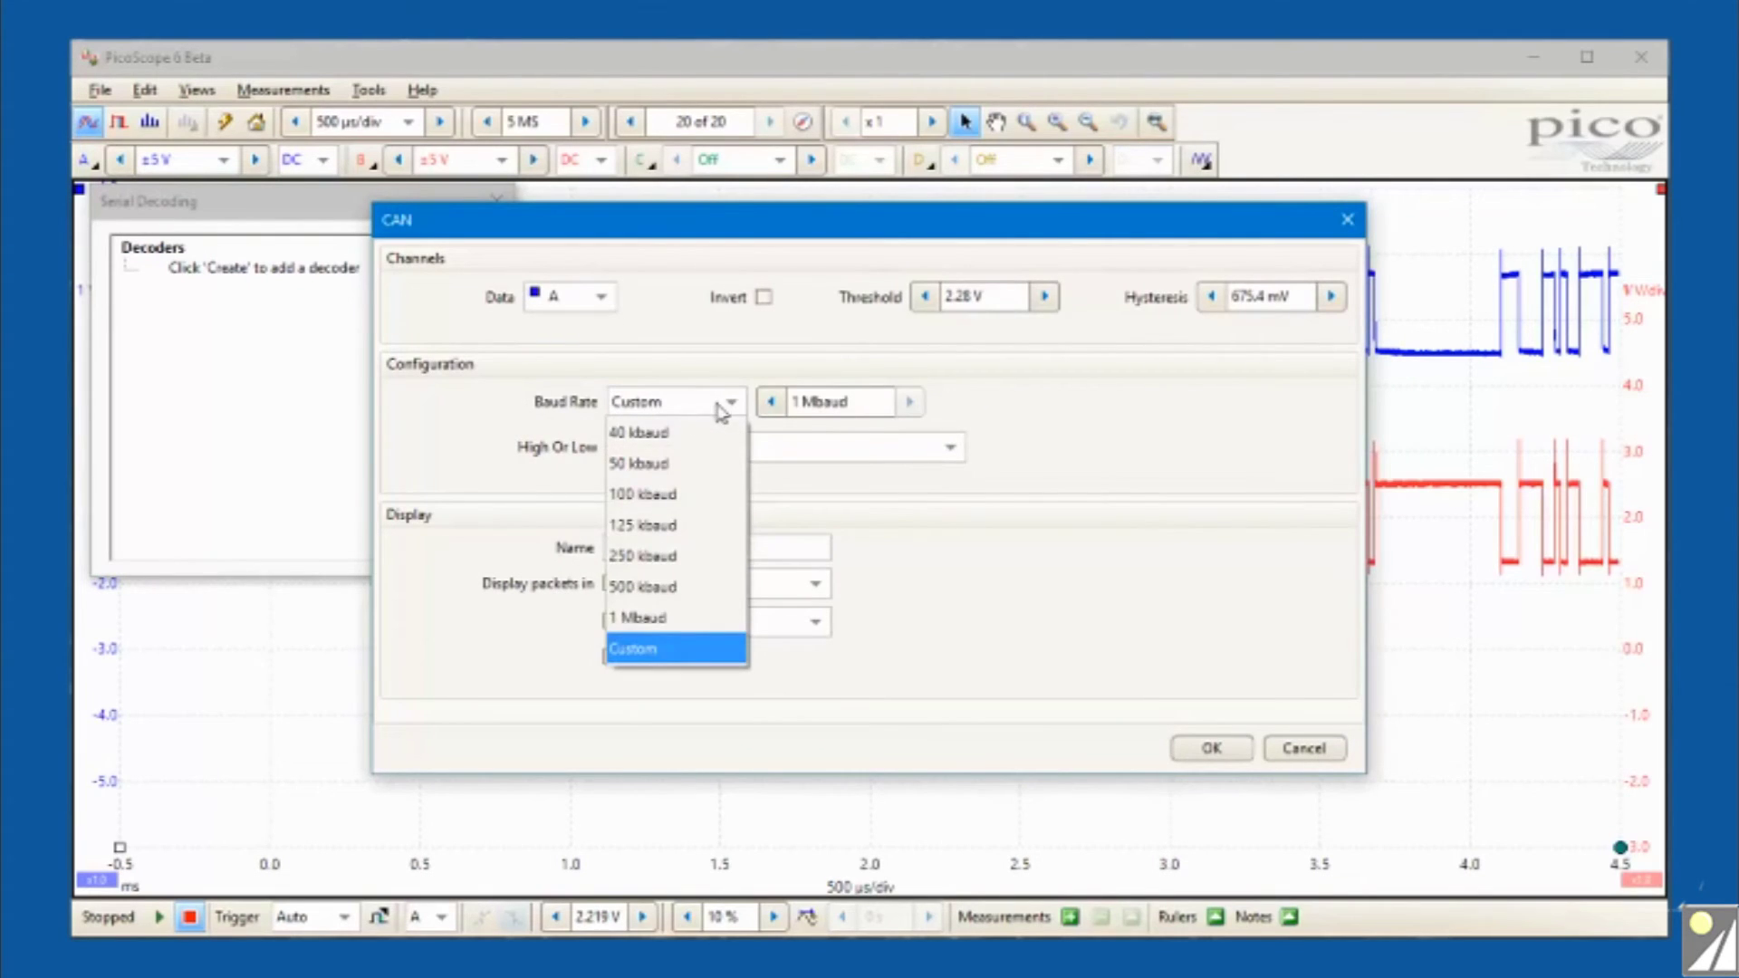
click(636, 463)
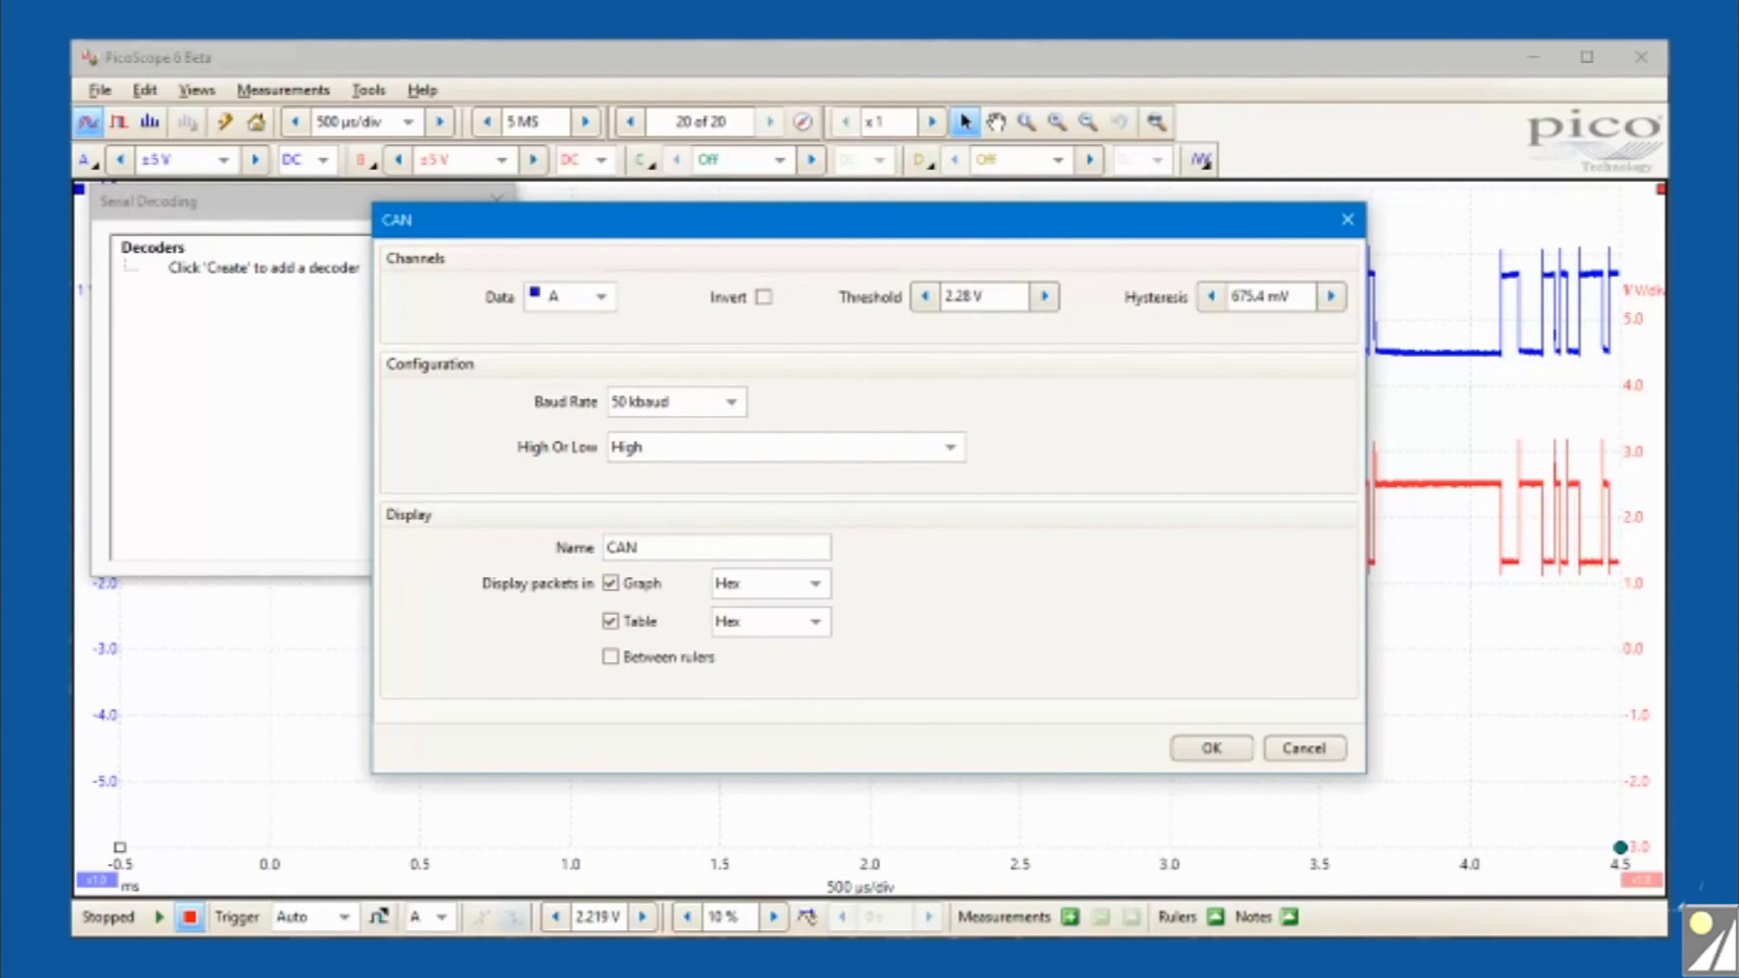
click(1213, 751)
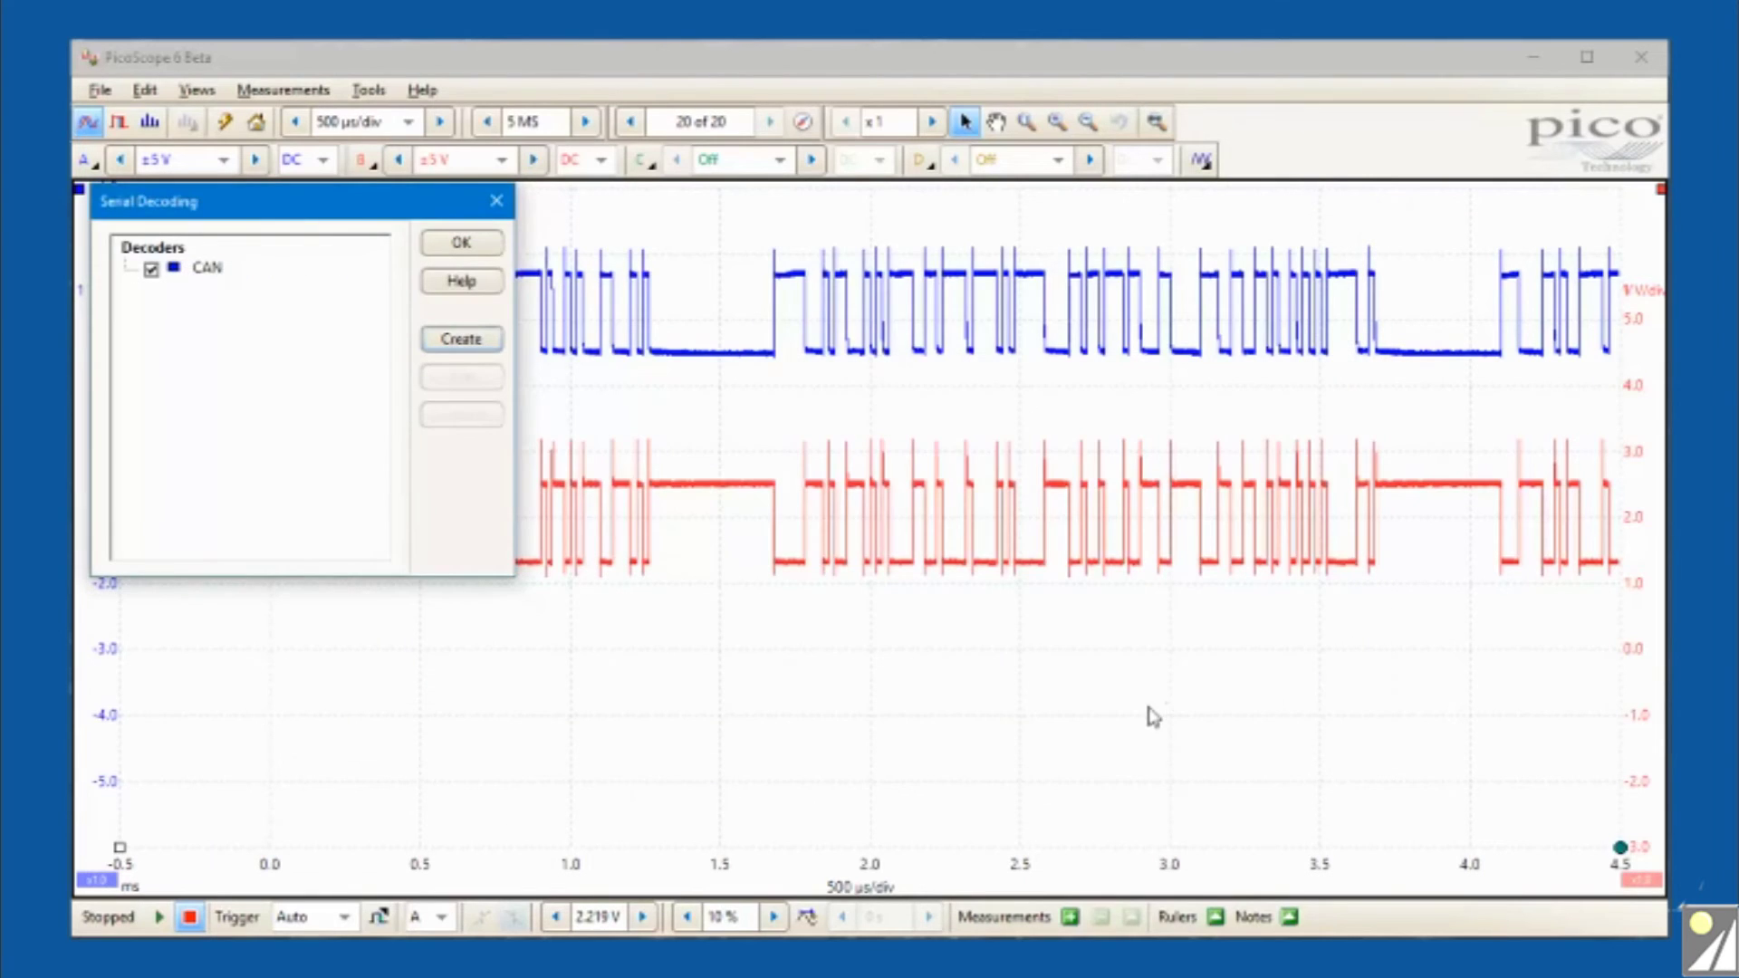
click(461, 243)
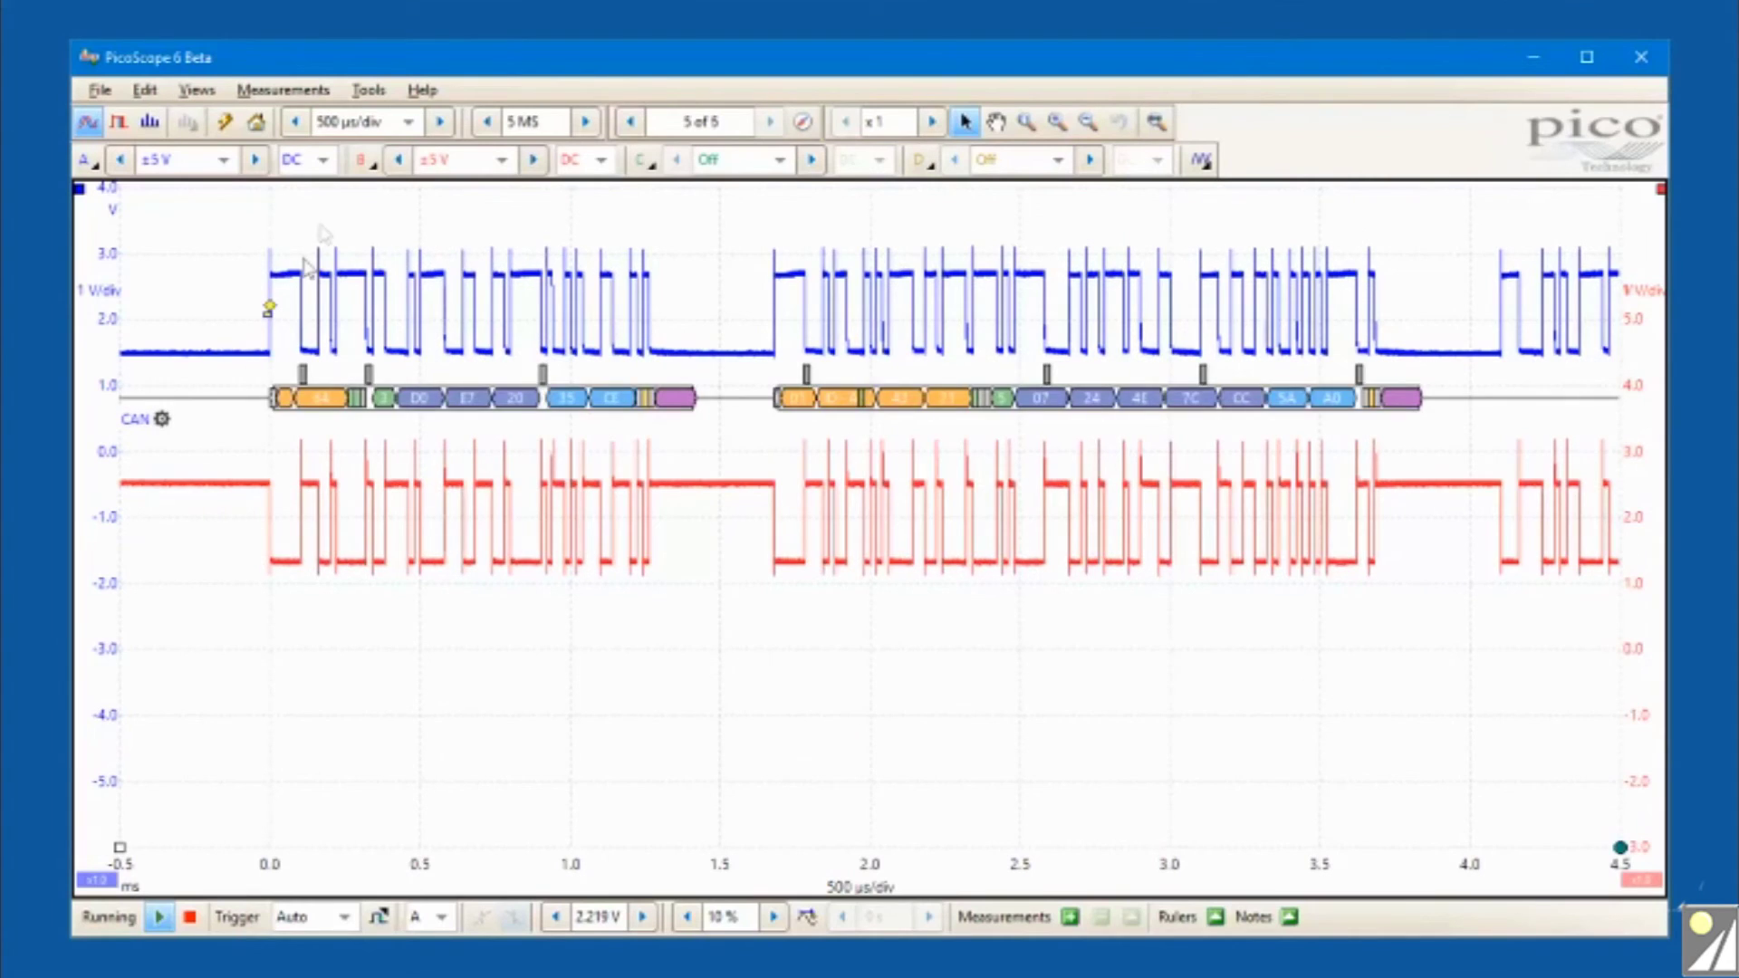
Step: Change the timebase to 200 µs/div to expand one CAN packet's fields
click(292, 123)
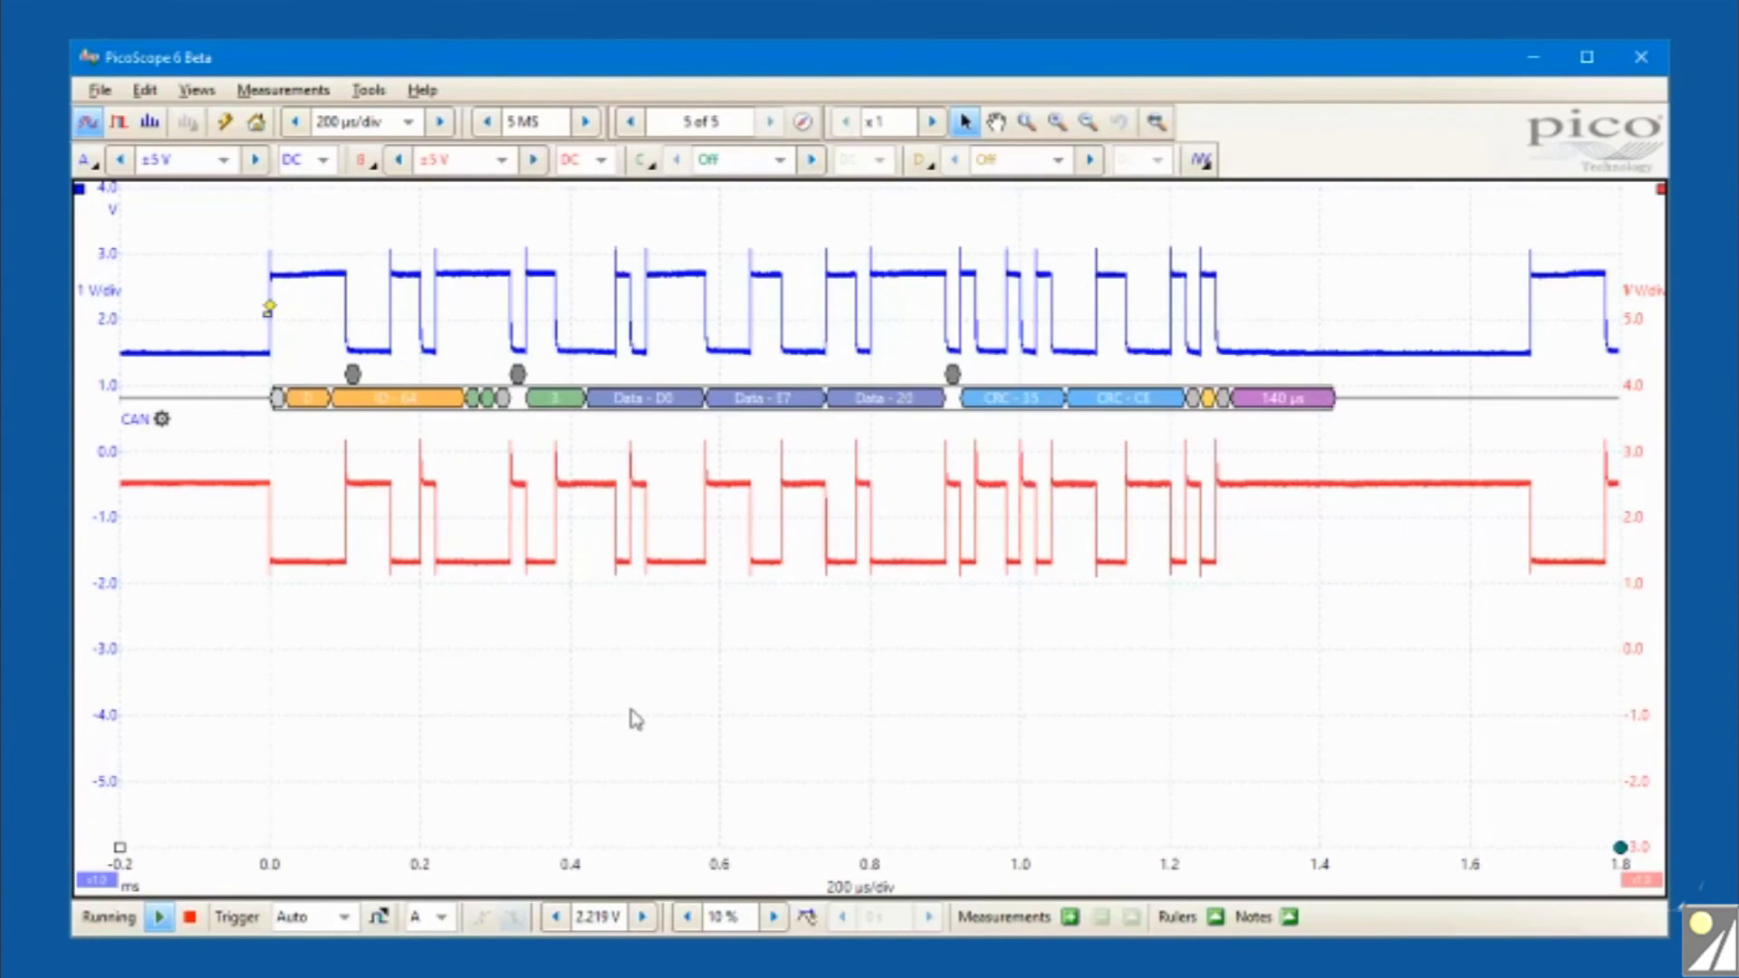